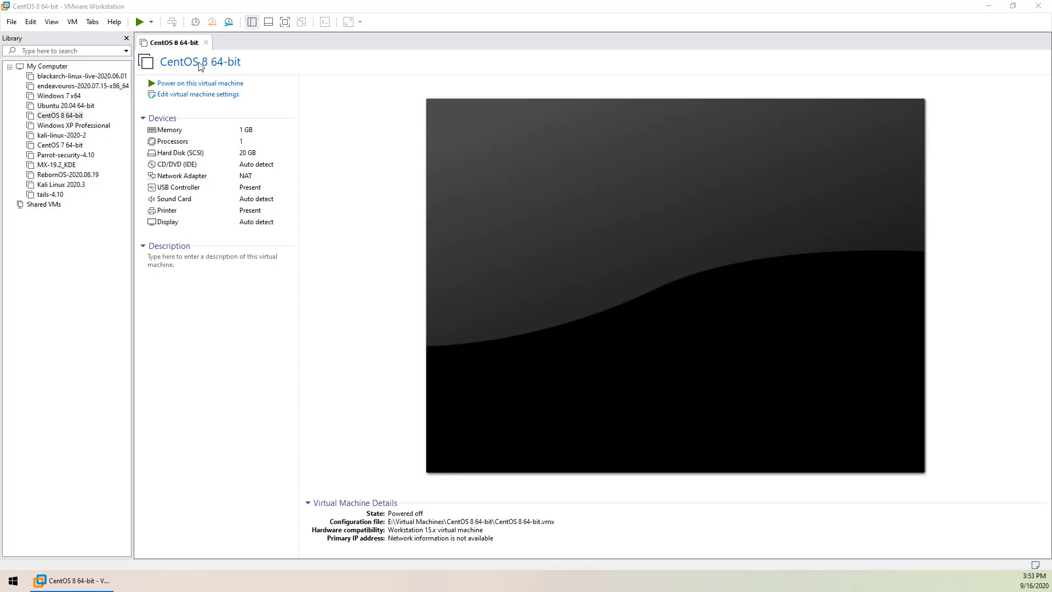
Open the CentOS 7 64-bit machine in its own tab, then return to CentOS 8 64-bit's details
{"action": "left_click", "coordinate": [60, 145]}
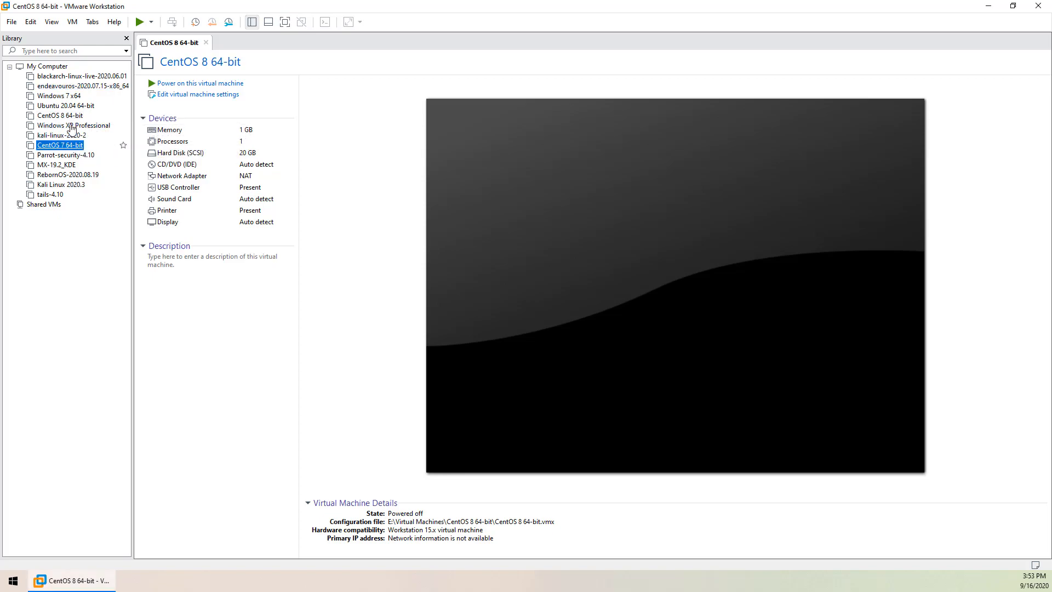
{"action": "left_click", "coordinate": [71, 116]}
{"action": "key", "text": "Down"}
{"action": "key", "text": "Down"}
{"action": "key", "text": "Down"}
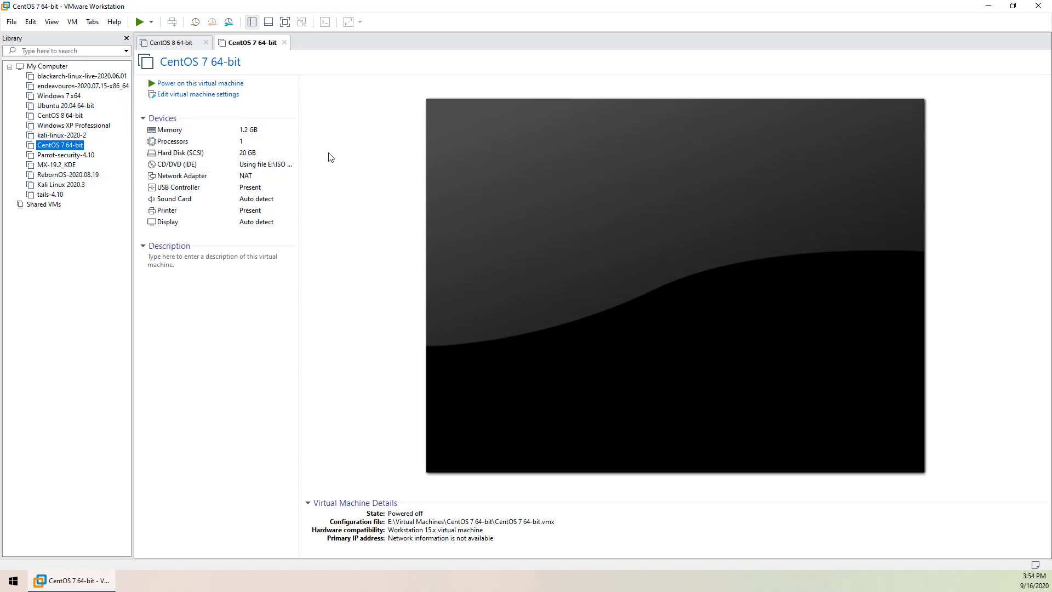
{"action": "left_click", "coordinate": [67, 117]}
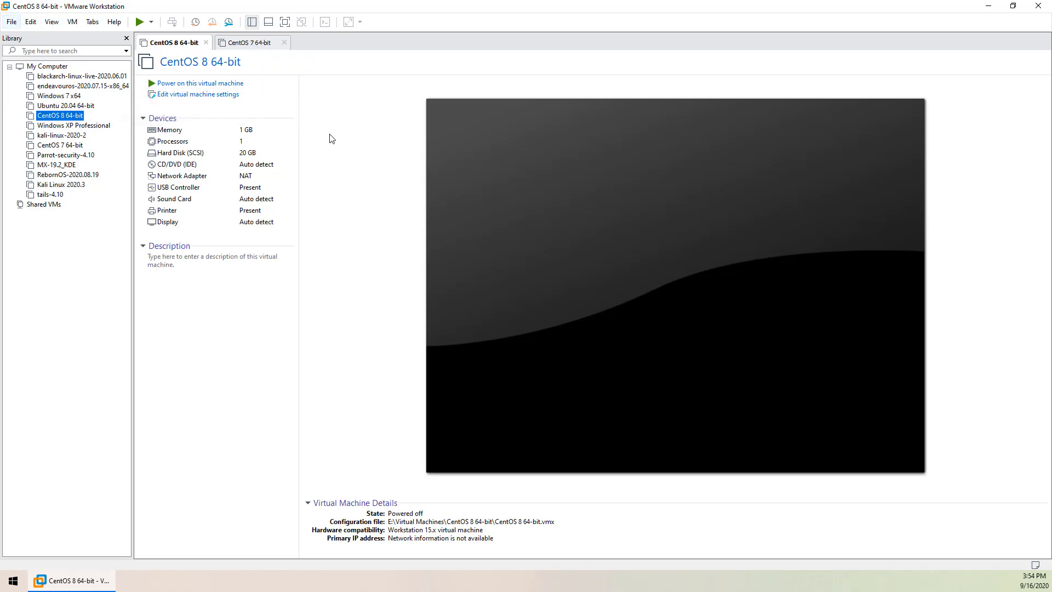
Start a Typical New Virtual Machine wizard and choose to install the operating system later
{"action": "left_click", "coordinate": [12, 22]}
{"action": "left_click", "coordinate": [71, 36]}
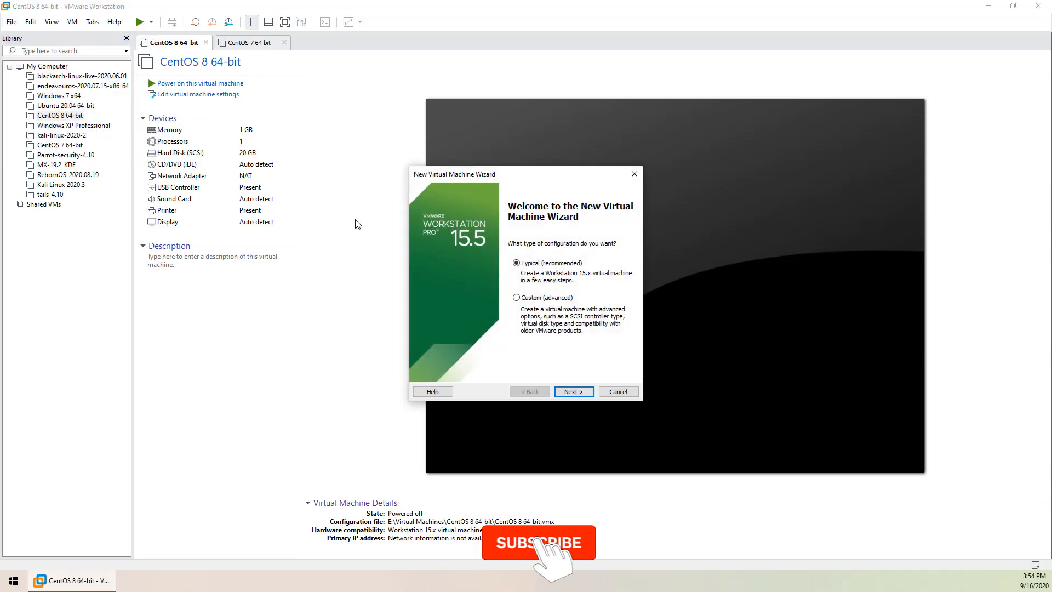
{"action": "left_click_drag", "start_coordinate": [453, 171], "coordinate": [319, 123]}
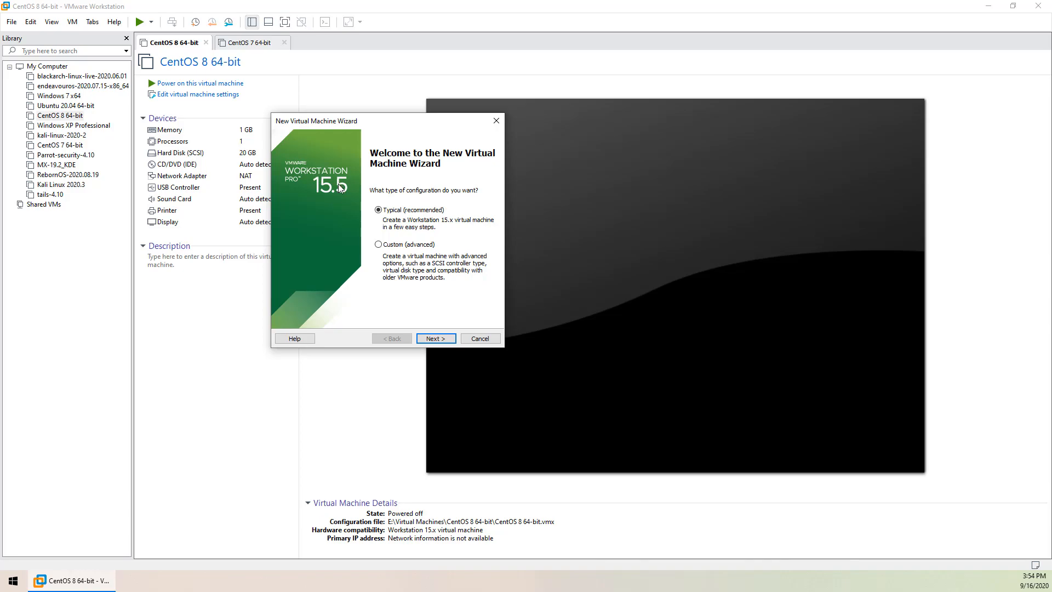
{"action": "left_click_drag", "start_coordinate": [328, 120], "coordinate": [351, 137]}
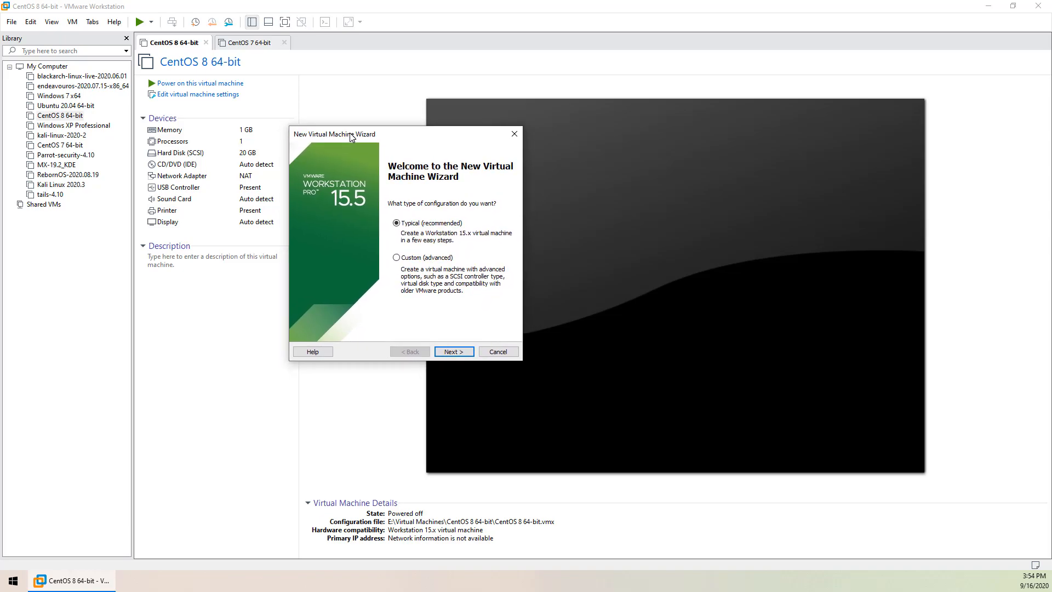
{"action": "left_click", "coordinate": [456, 351]}
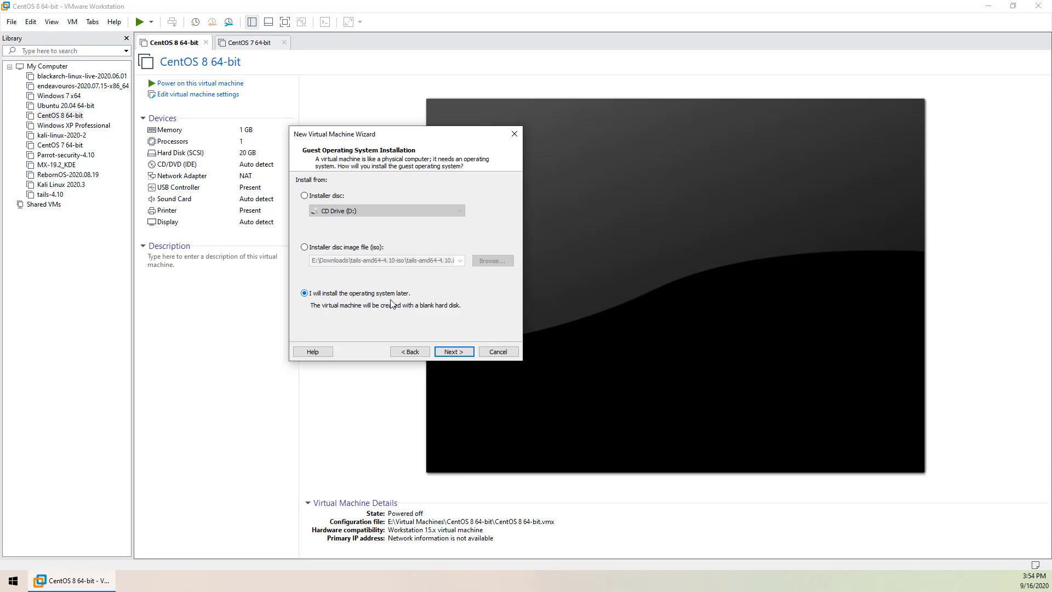
Set the Linux guest version to Red Hat Enterprise Linux 8 64-bit and continue
{"action": "key", "text": "Return"}
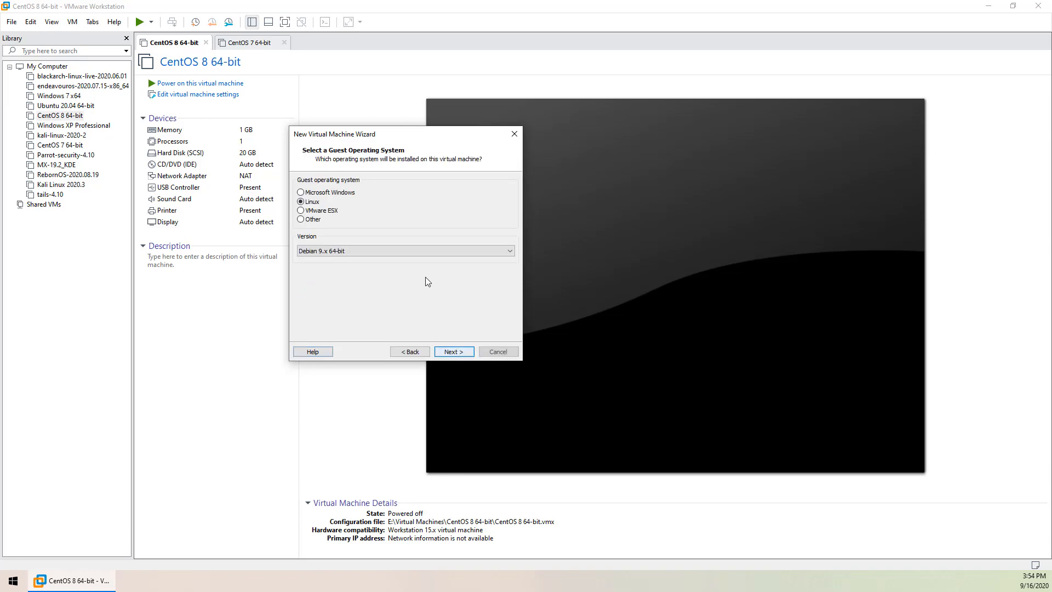
{"action": "left_click", "coordinate": [369, 251]}
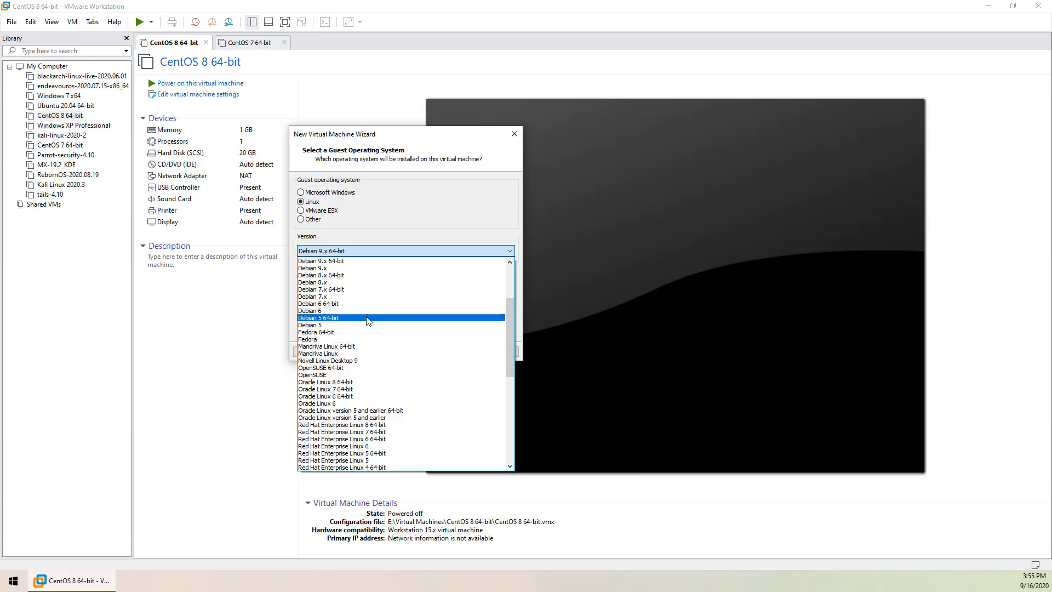
{"action": "scroll", "coordinate": [378, 313], "scroll_direction": "up", "scroll_amount": 1}
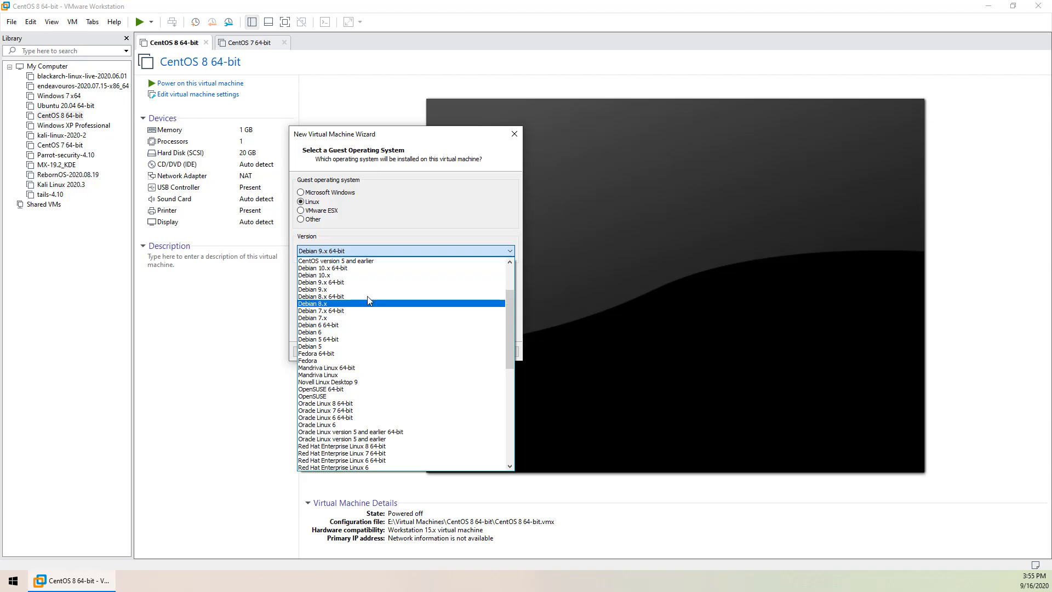
{"action": "scroll", "coordinate": [395, 342], "scroll_direction": "down", "scroll_amount": 1}
{"action": "scroll", "coordinate": [394, 343], "scroll_direction": "down", "scroll_amount": 4}
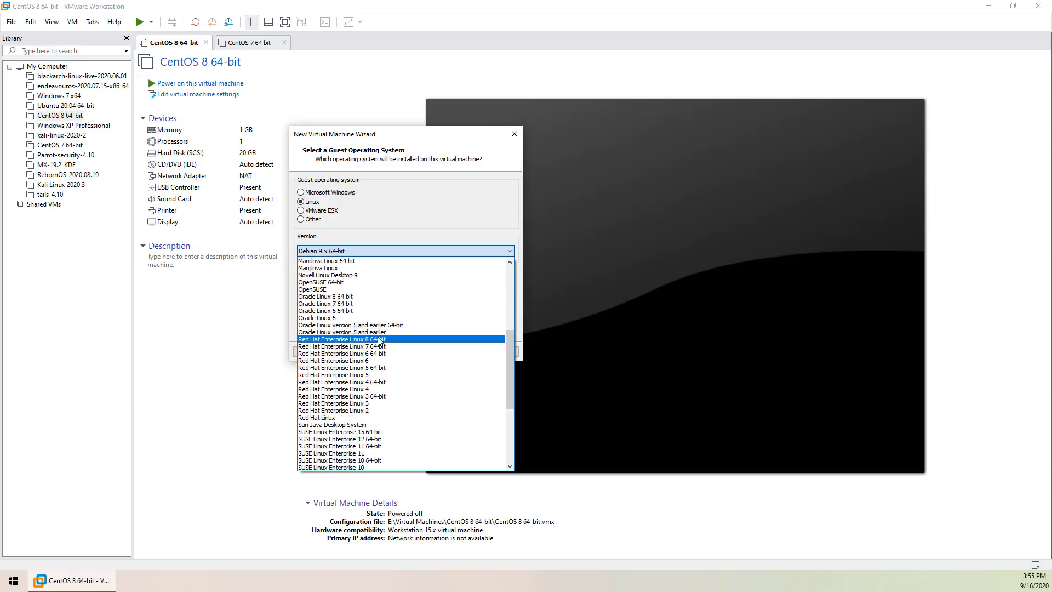
{"action": "scroll", "coordinate": [390, 348], "scroll_direction": "up", "scroll_amount": 4}
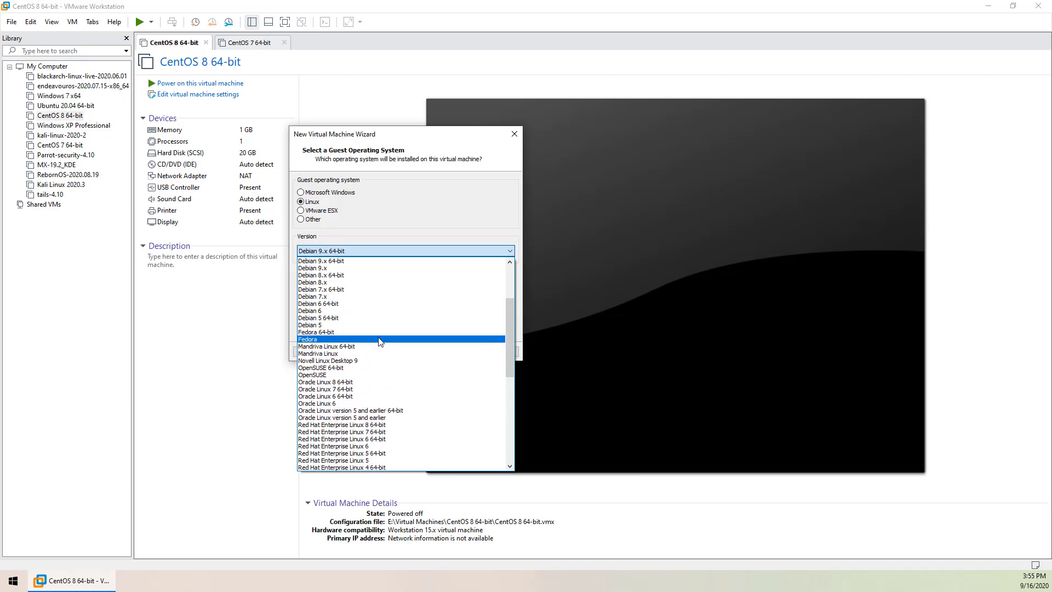
{"action": "scroll", "coordinate": [380, 342], "scroll_direction": "up", "scroll_amount": 3}
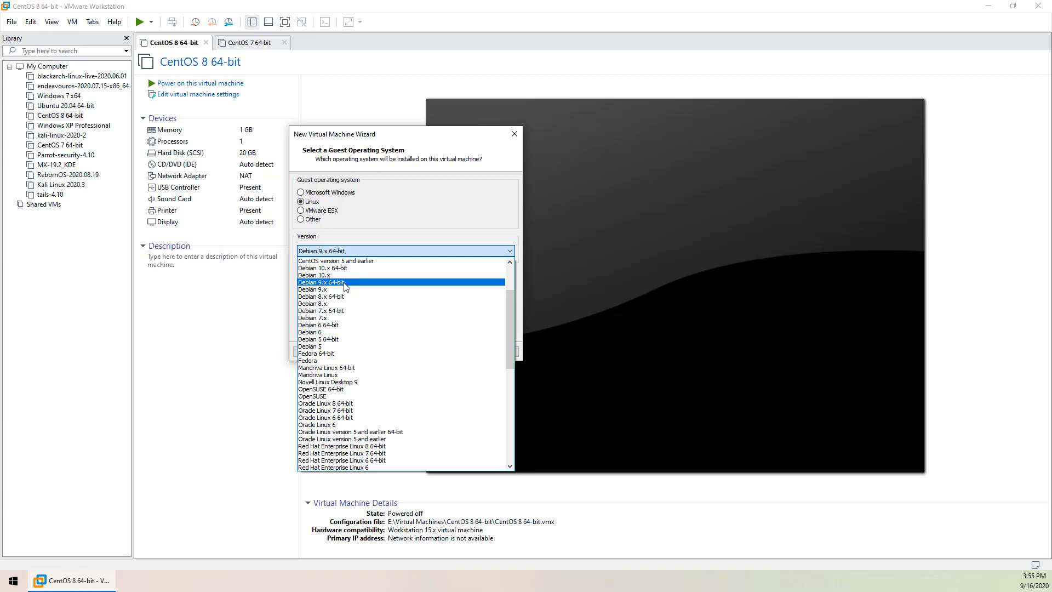
{"action": "scroll", "coordinate": [394, 356], "scroll_direction": "down", "scroll_amount": 3}
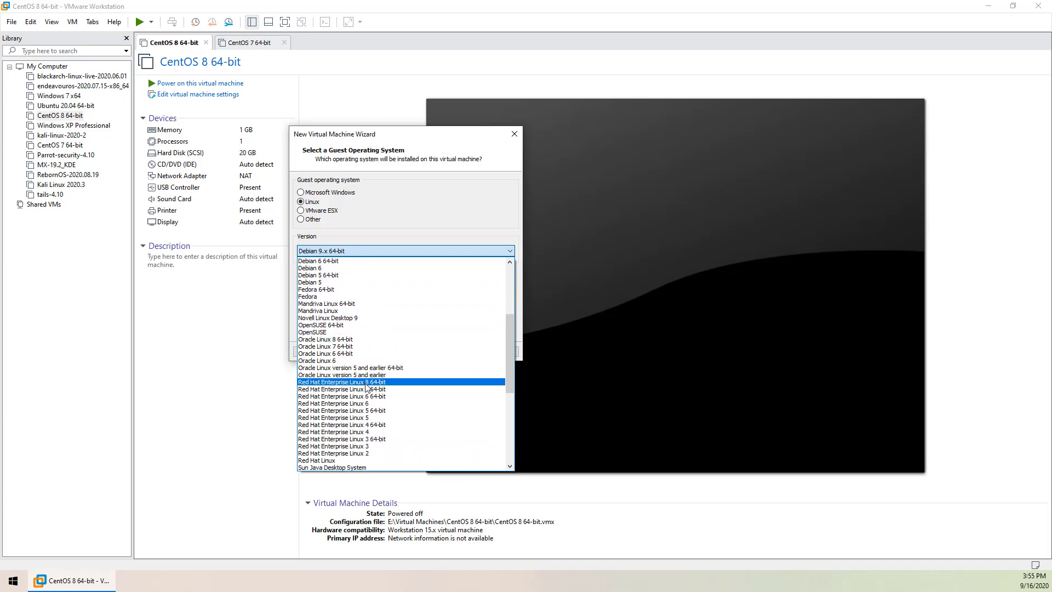
{"action": "left_click", "coordinate": [386, 383]}
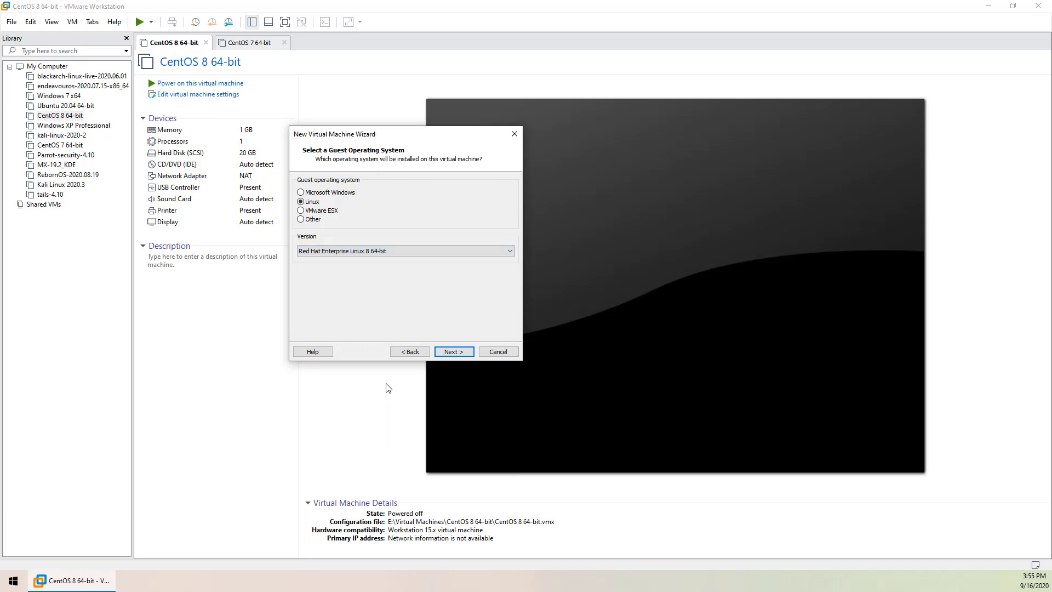
{"action": "left_click", "coordinate": [453, 353]}
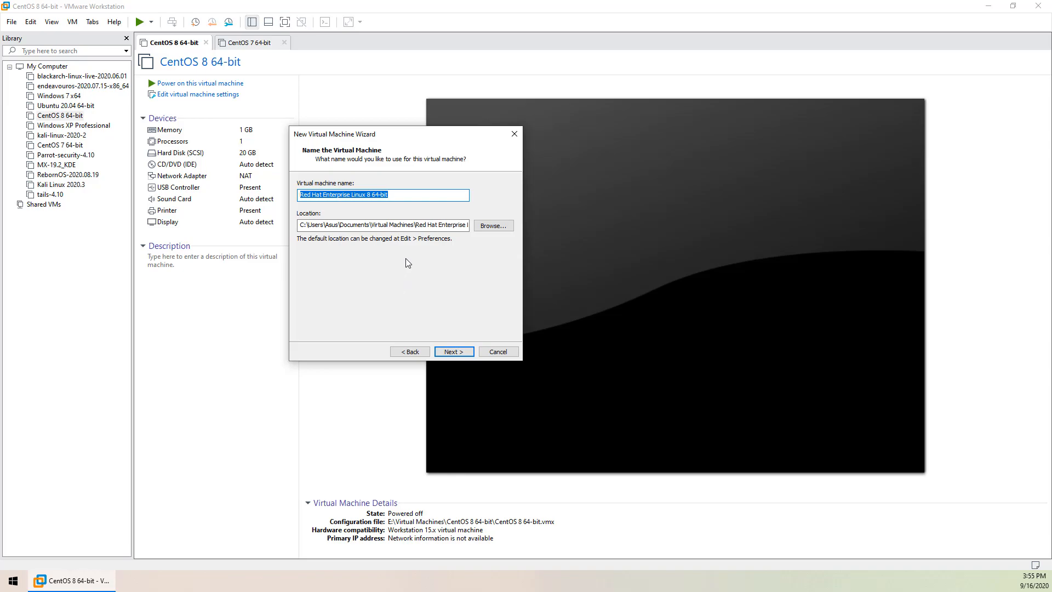
Pick E:\Virtual Machines on the Data (E:) drive as the machine's location
{"action": "left_click", "coordinate": [494, 226]}
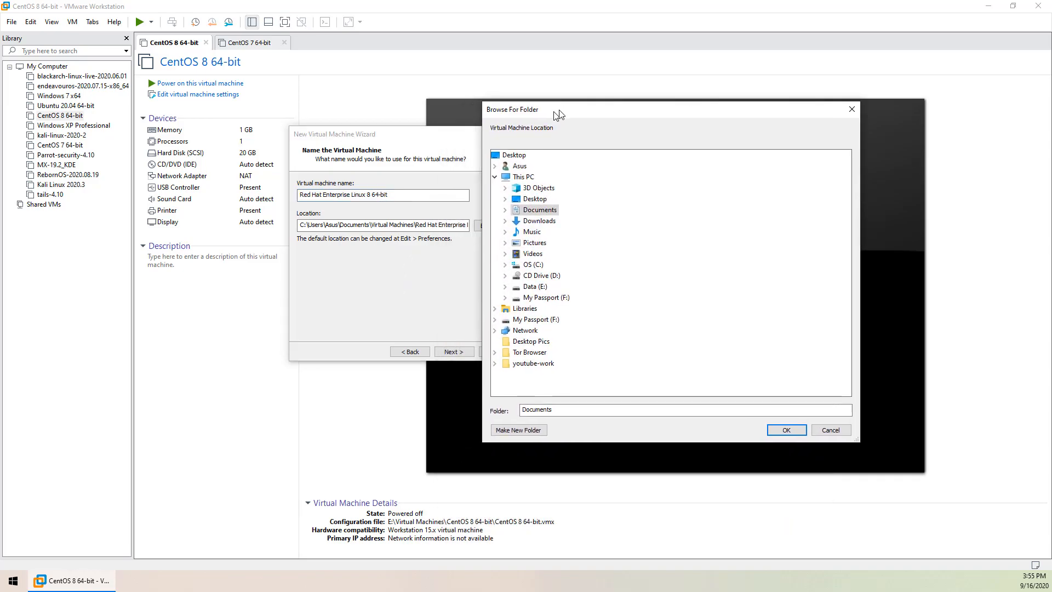
{"action": "double_click", "coordinate": [541, 284]}
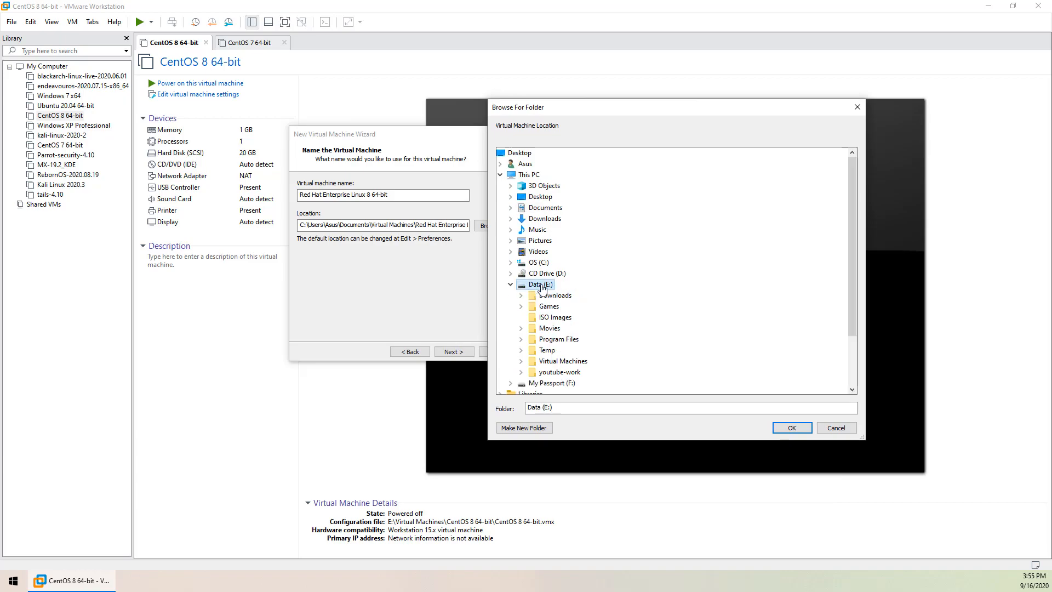
{"action": "left_click_drag", "start_coordinate": [851, 263], "coordinate": [851, 294]}
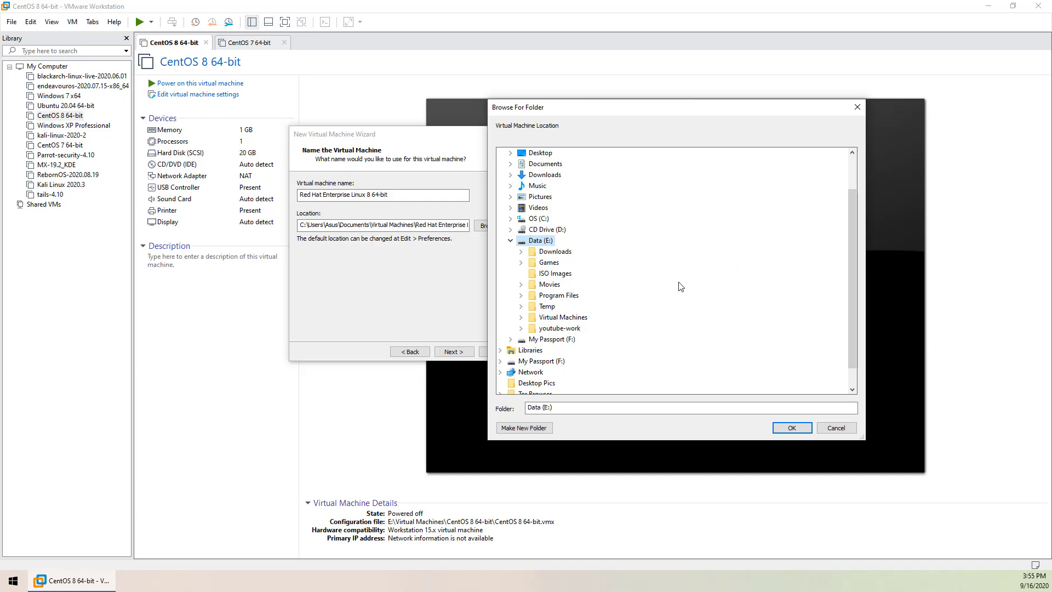
{"action": "left_click", "coordinate": [575, 316]}
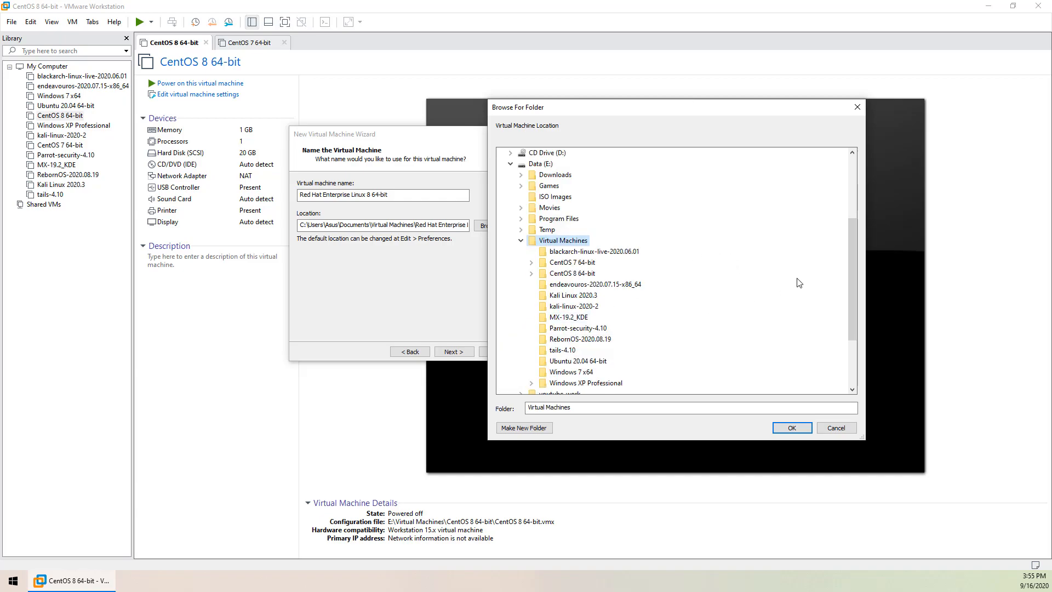
{"action": "left_click_drag", "start_coordinate": [850, 258], "coordinate": [851, 279]}
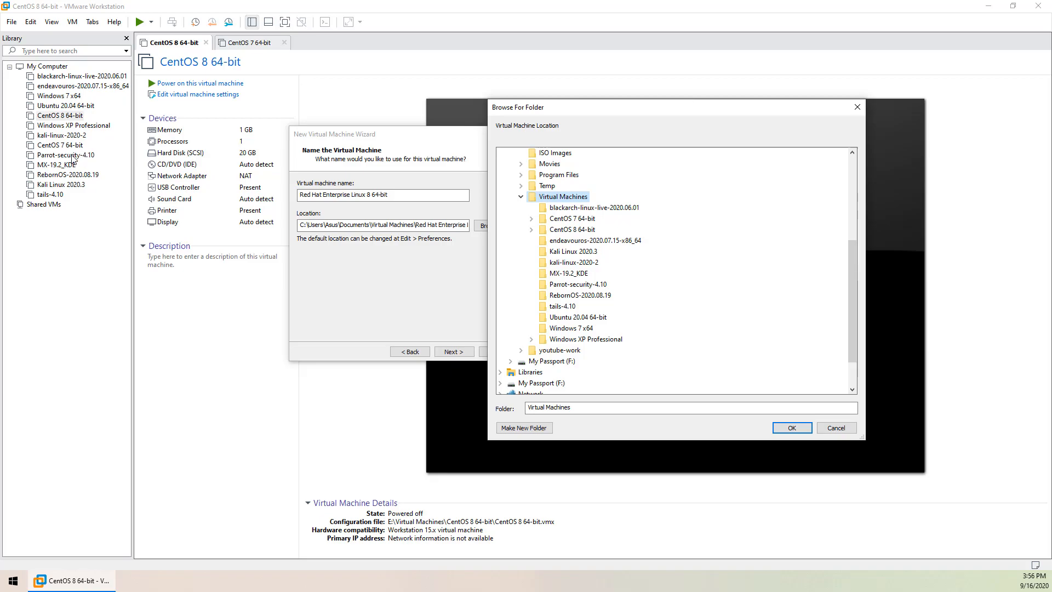
{"action": "left_click_drag", "start_coordinate": [558, 110], "coordinate": [542, 93]}
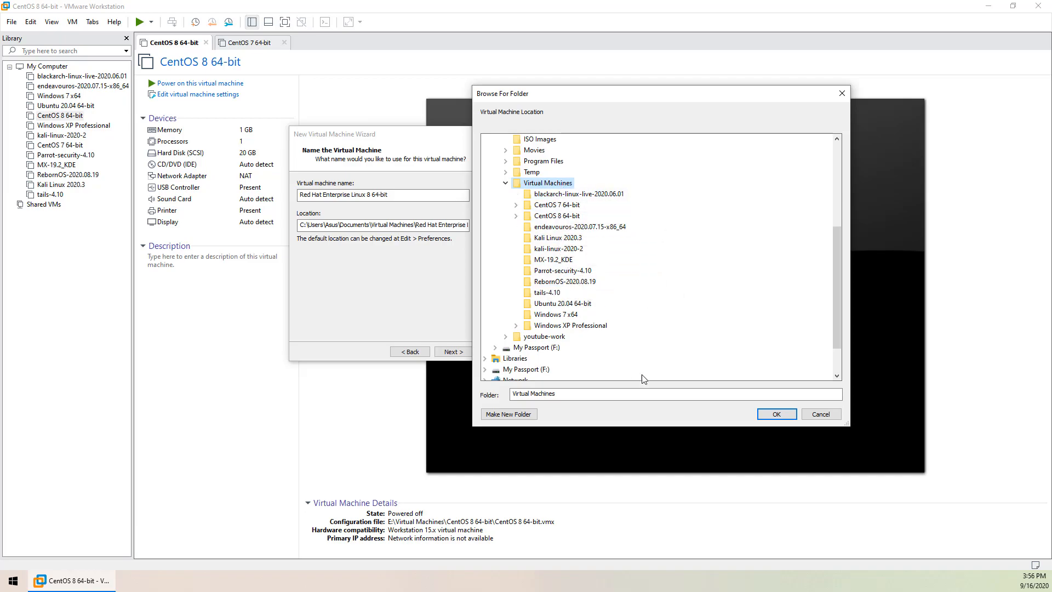
{"action": "left_click_drag", "start_coordinate": [604, 95], "coordinate": [617, 86]}
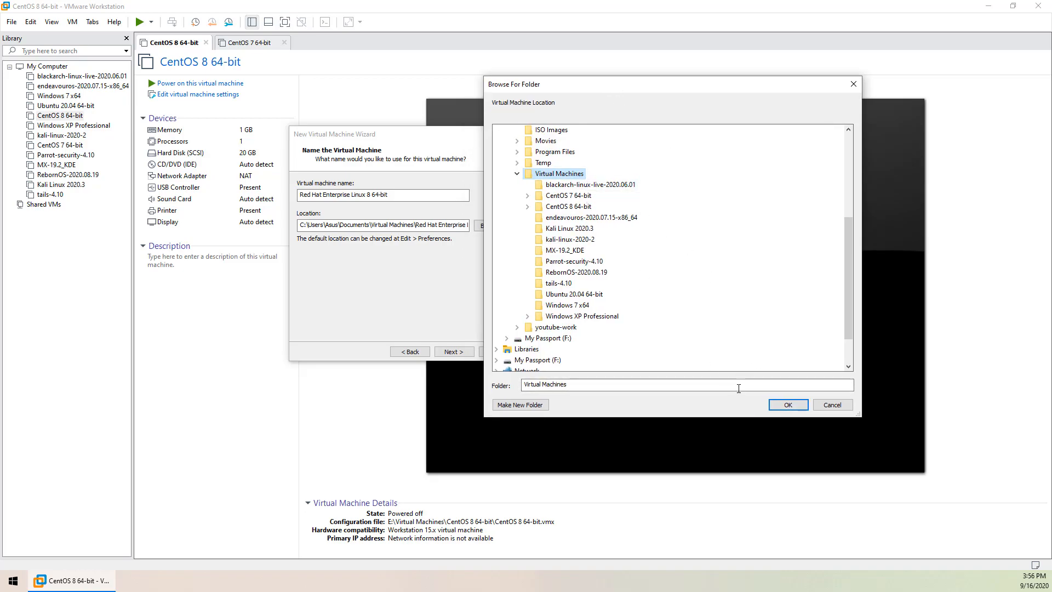
{"action": "left_click", "coordinate": [787, 404]}
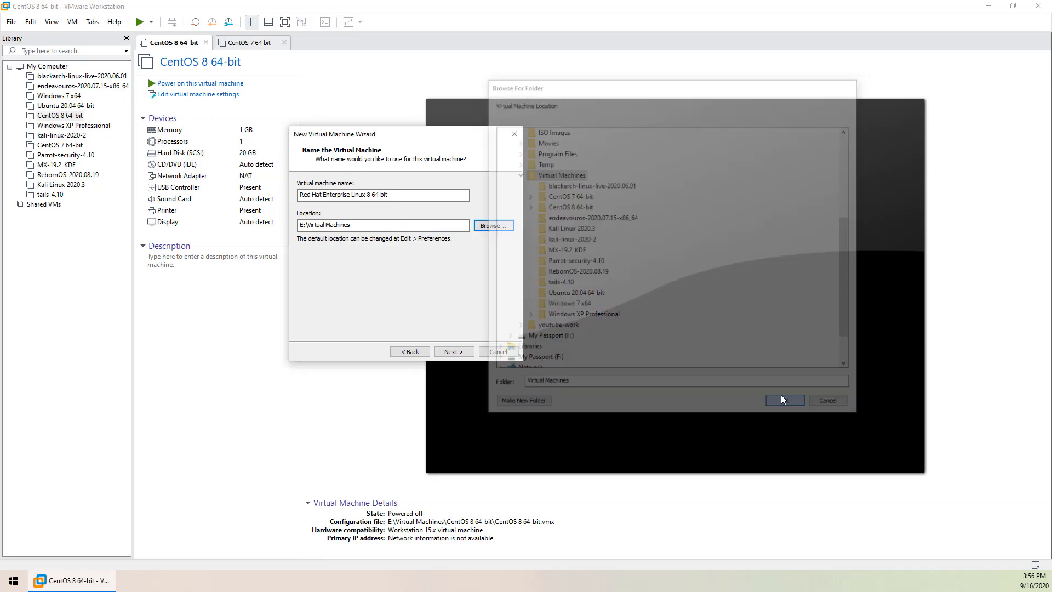
Rename the machine to 'CentOS 8 64-bit - Server', correcting the 'servr' typo
{"action": "left_click_drag", "start_coordinate": [366, 195], "coordinate": [300, 194]}
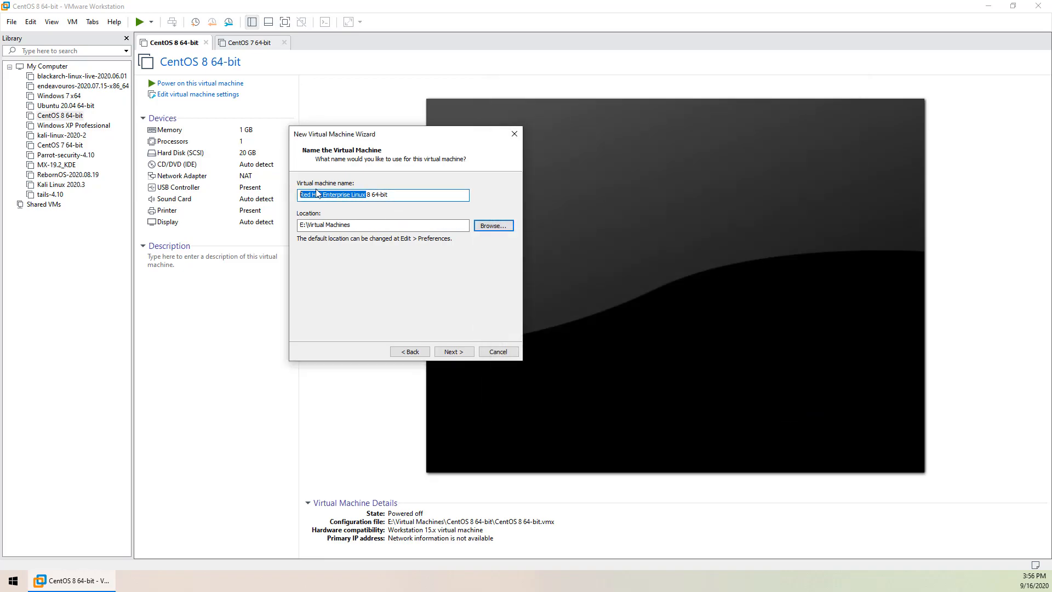
{"action": "type", "text": "Cent"}
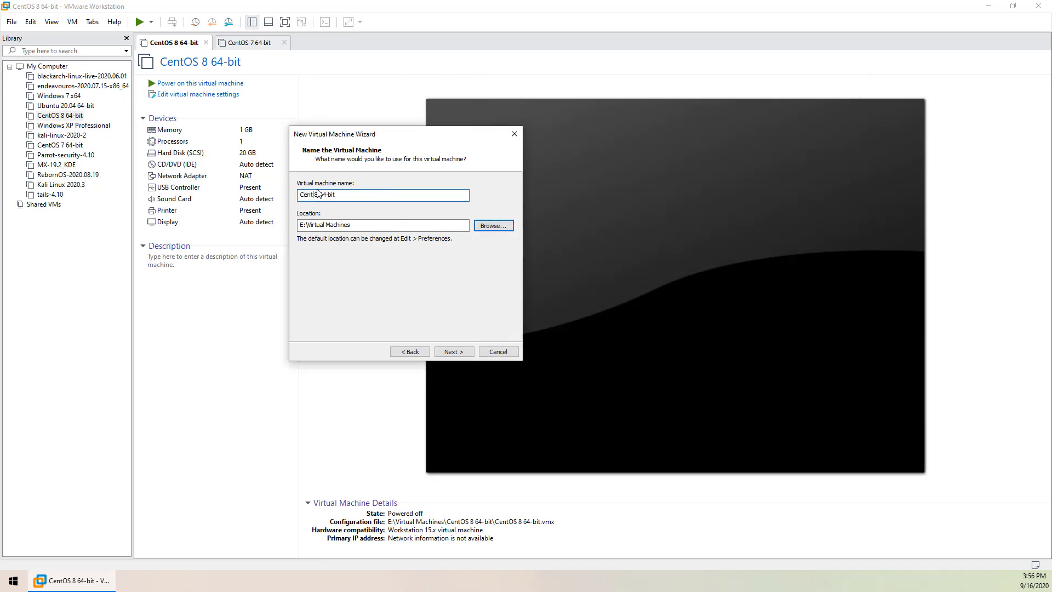
{"action": "type", "text": "OS"}
{"action": "type", "text": " - servr"}
{"action": "key", "text": "ctrl+shift+Left"}
{"action": "type", "text": "Server"}
Give it an 8 GB maximum disk size stored as a single file
{"action": "left_click", "coordinate": [453, 351]}
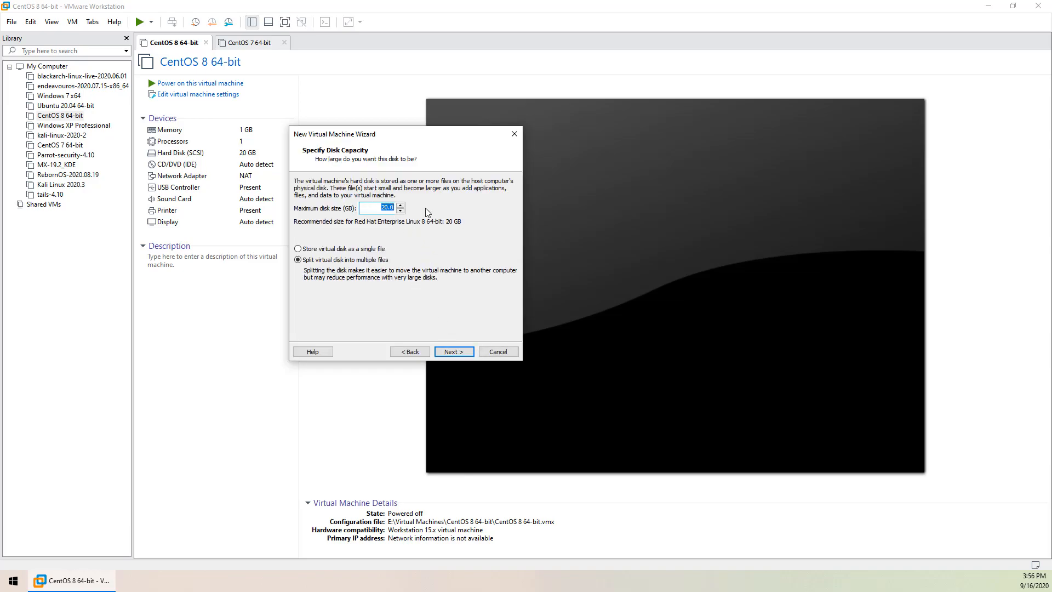
{"action": "type", "text": "8"}
{"action": "left_click", "coordinate": [355, 249]}
In Customize Hardware, drag the memory slider down to 1024 MB (1 GB)
{"action": "double_click", "coordinate": [391, 207]}
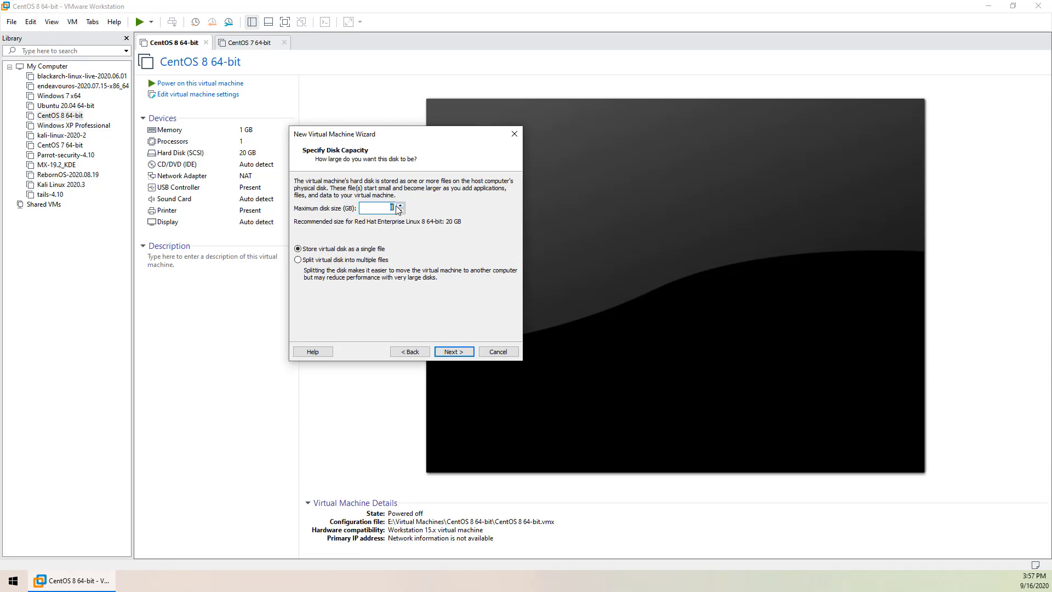
{"action": "left_click", "coordinate": [463, 353]}
{"action": "left_click", "coordinate": [350, 289]}
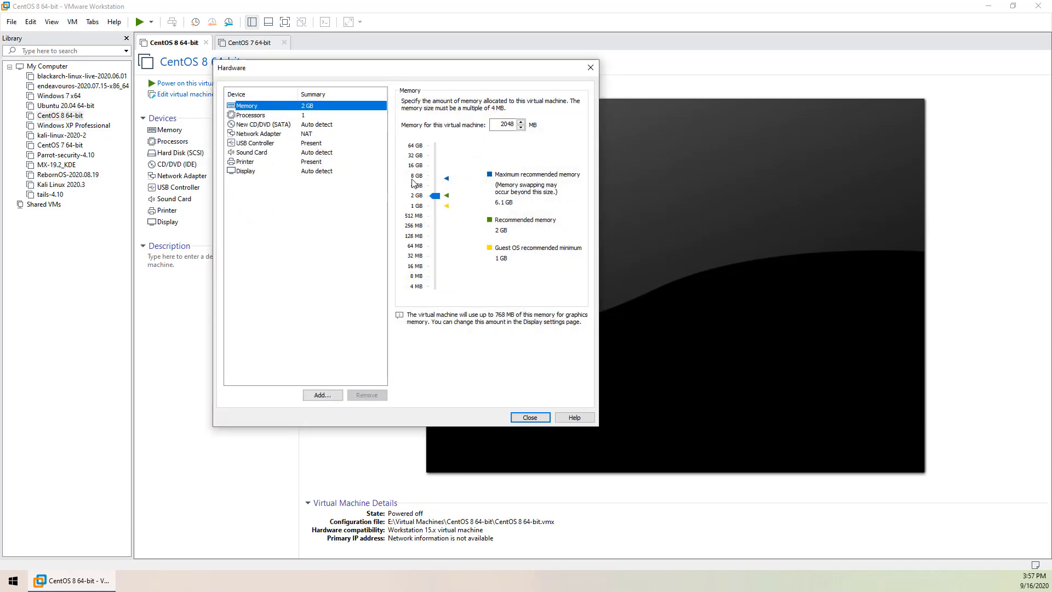
{"action": "left_click_drag", "start_coordinate": [435, 196], "coordinate": [438, 209]}
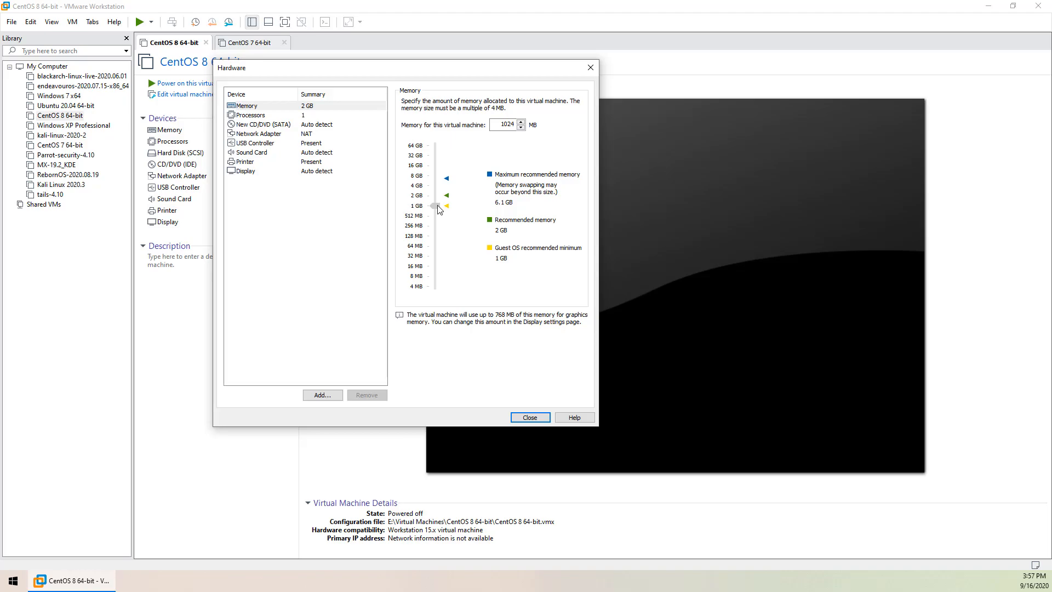
{"action": "left_click", "coordinate": [437, 207]}
Point the CD/DVD drive to the CentOS-8.2.2004-x86_64-minimal ISO in E:\ISO Images
{"action": "left_click", "coordinate": [324, 126]}
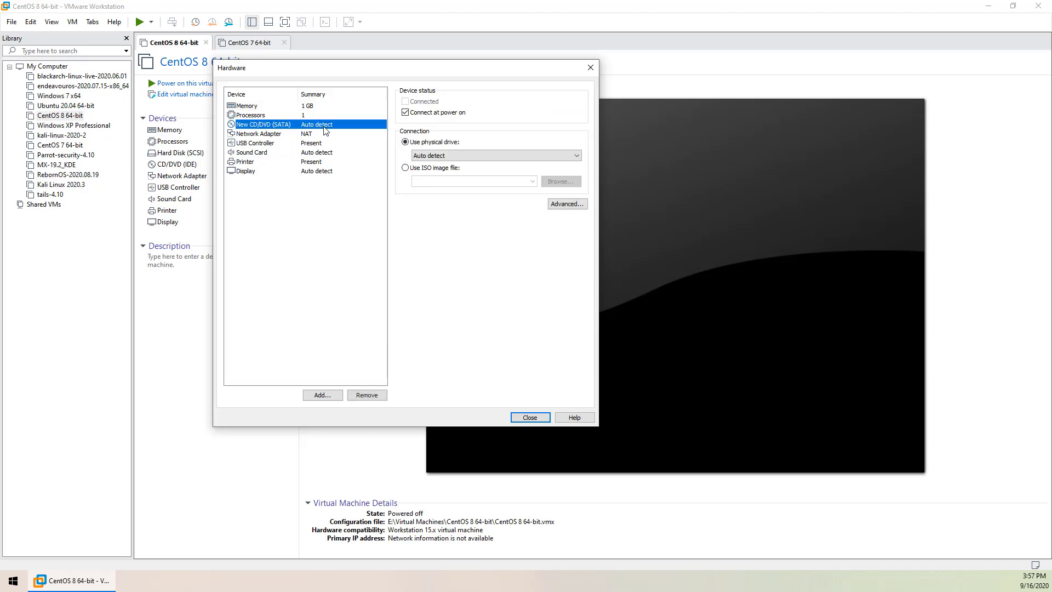
{"action": "left_click", "coordinate": [406, 167]}
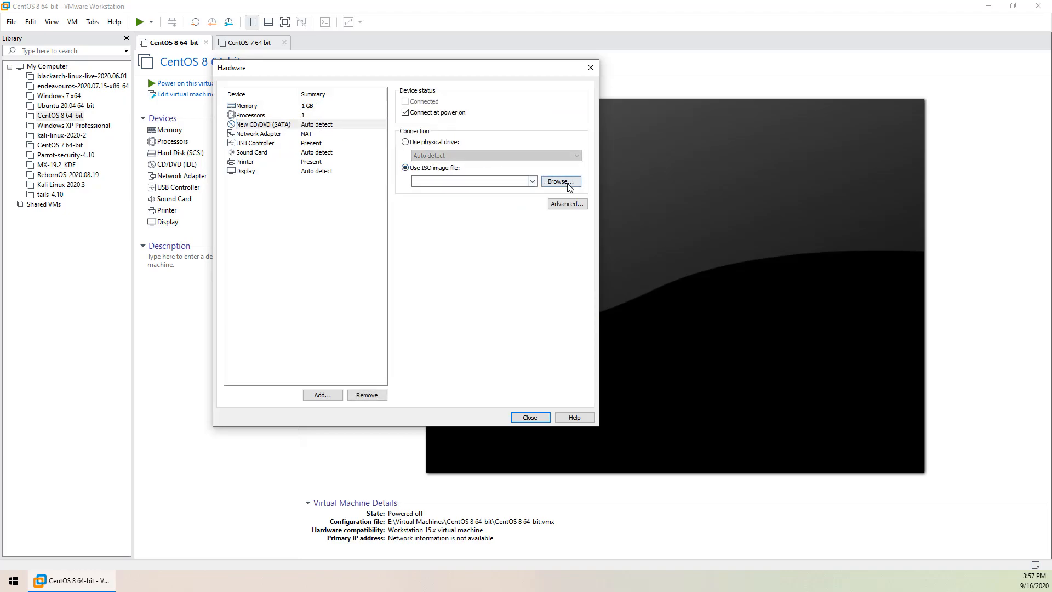
{"action": "left_click", "coordinate": [561, 182]}
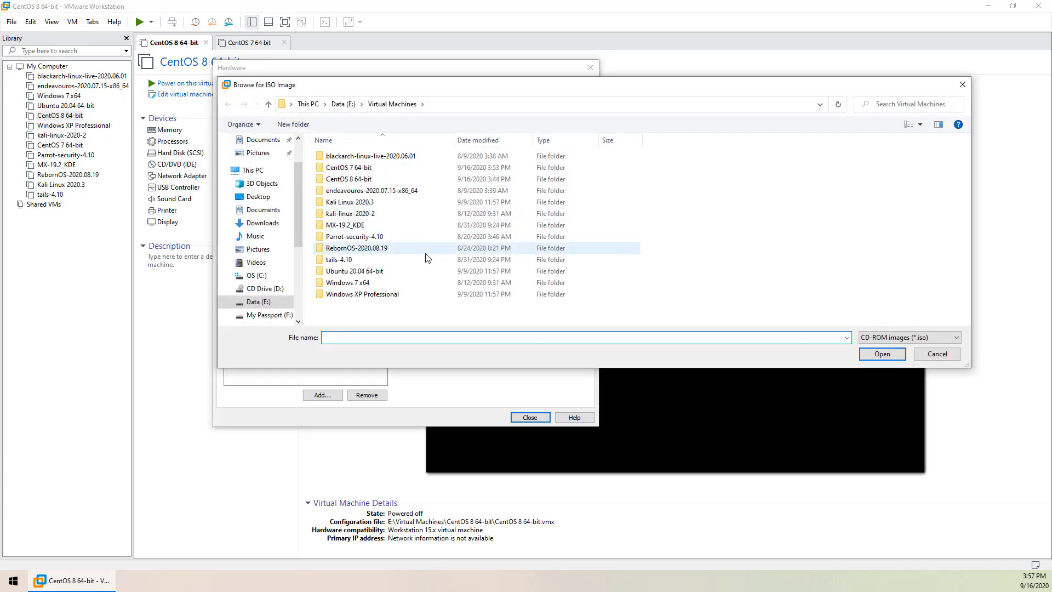
{"action": "left_click", "coordinate": [343, 104]}
{"action": "double_click", "coordinate": [365, 179]}
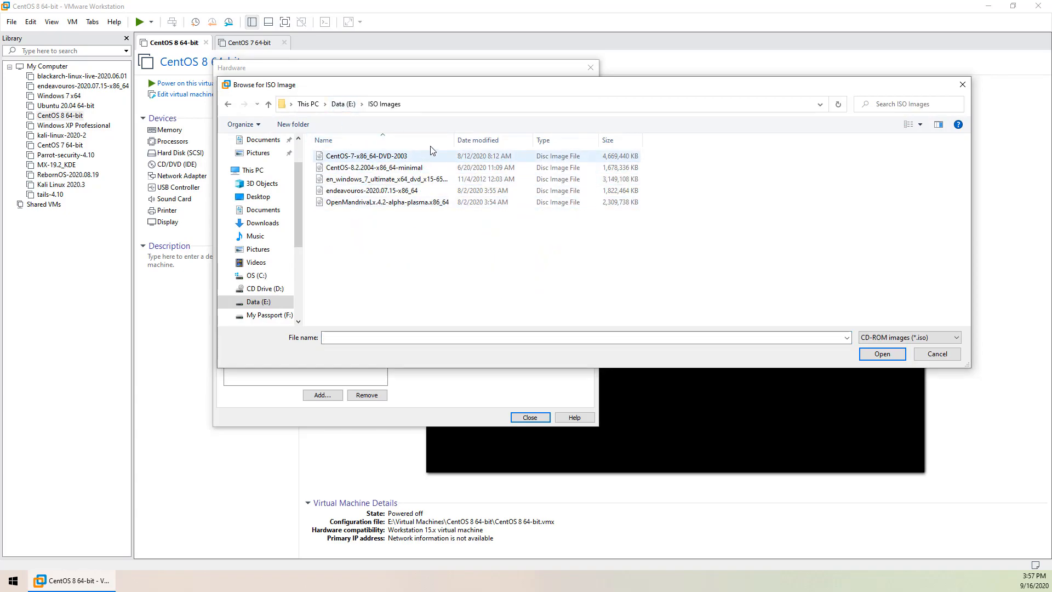
{"action": "left_click_drag", "start_coordinate": [454, 139], "coordinate": [499, 140]}
{"action": "left_click", "coordinate": [388, 167]}
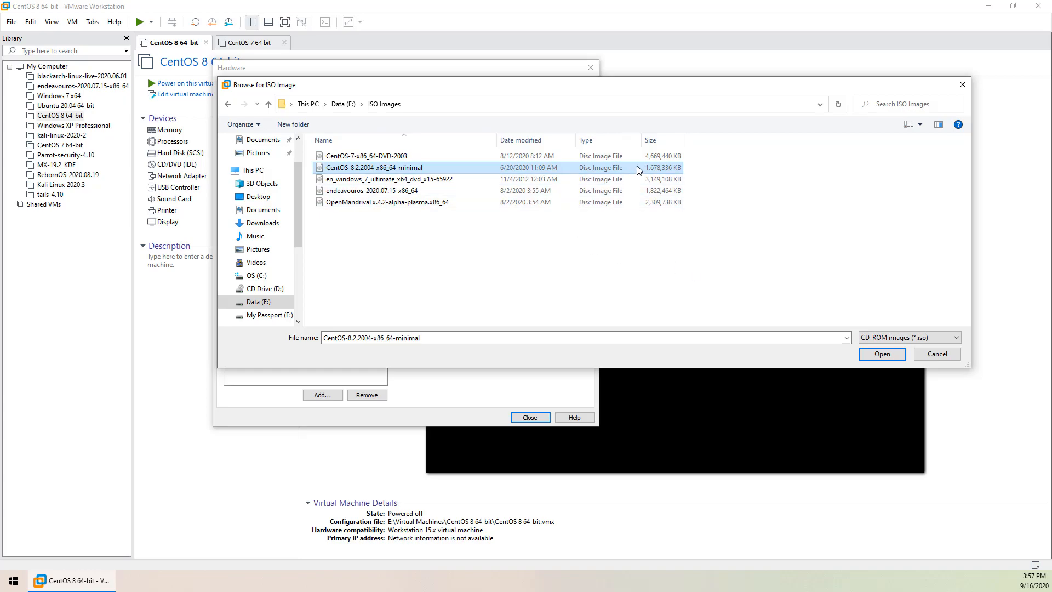
{"action": "left_click", "coordinate": [882, 354]}
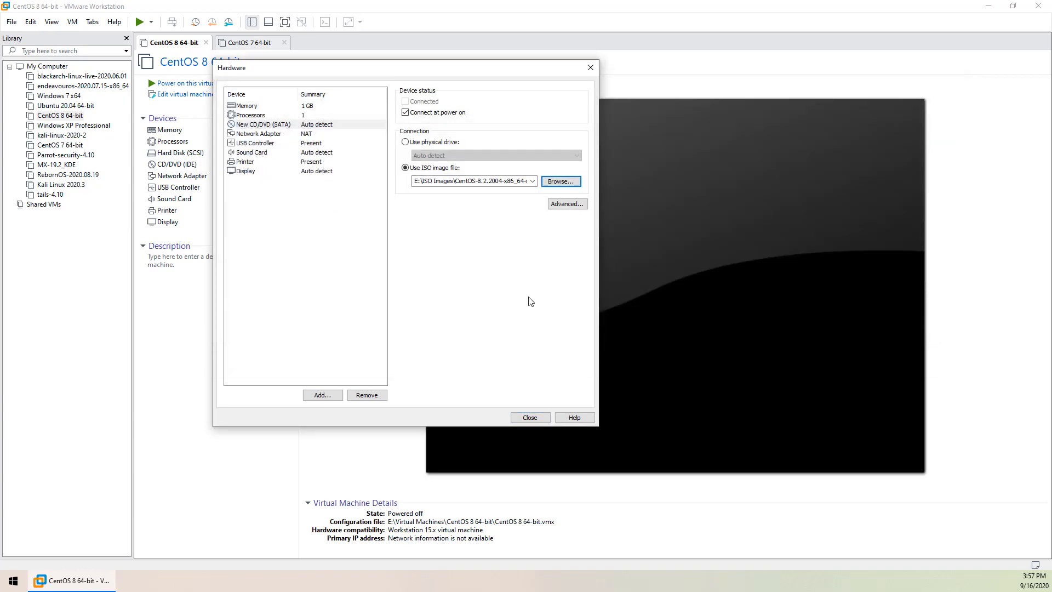
Review processor and memory, close the hardware settings and finish creating the VM
{"action": "left_click", "coordinate": [318, 115]}
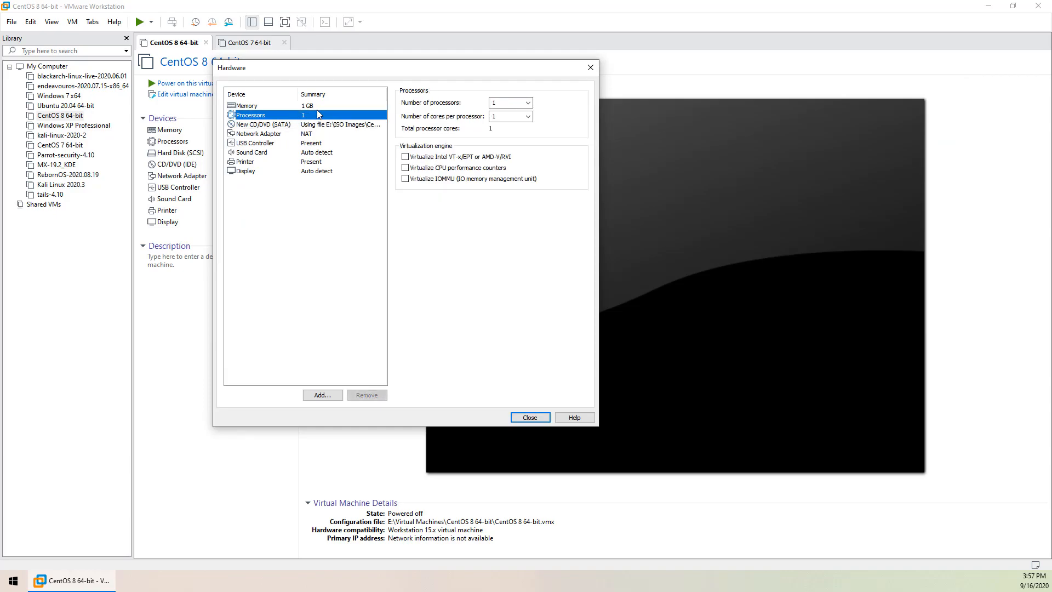
{"action": "left_click", "coordinate": [318, 106]}
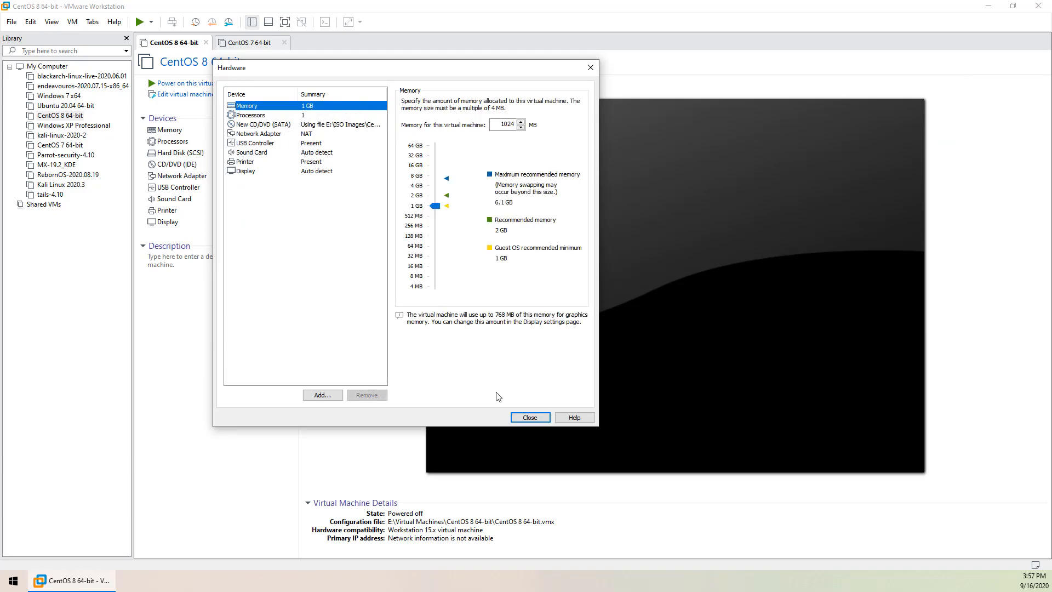
{"action": "left_click", "coordinate": [522, 417]}
{"action": "left_click", "coordinate": [460, 351]}
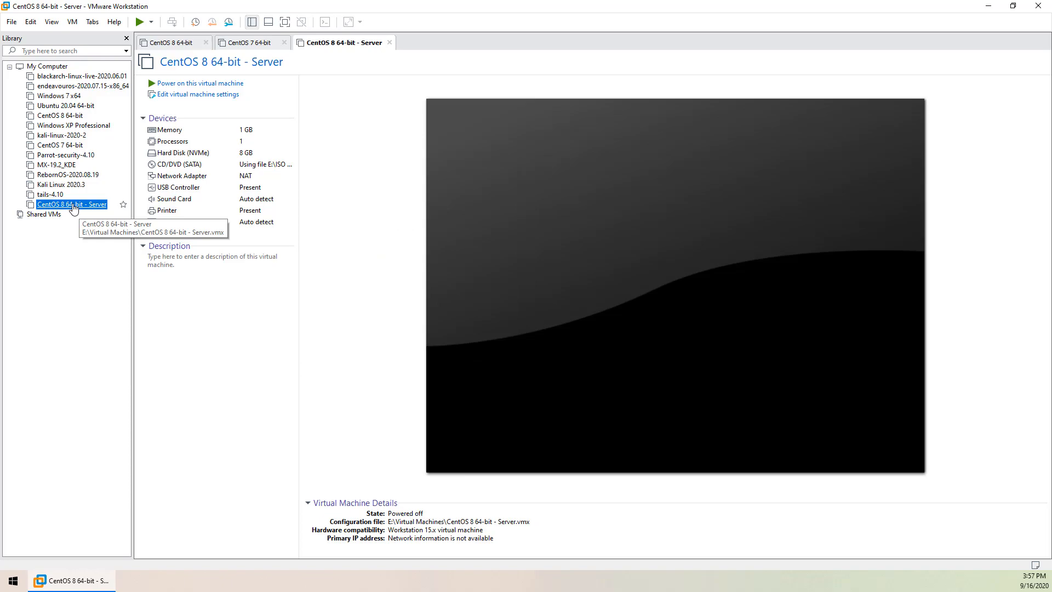
Power on the VM and launch Install CentOS Linux 8 from the boot menu
{"action": "left_click", "coordinate": [198, 86]}
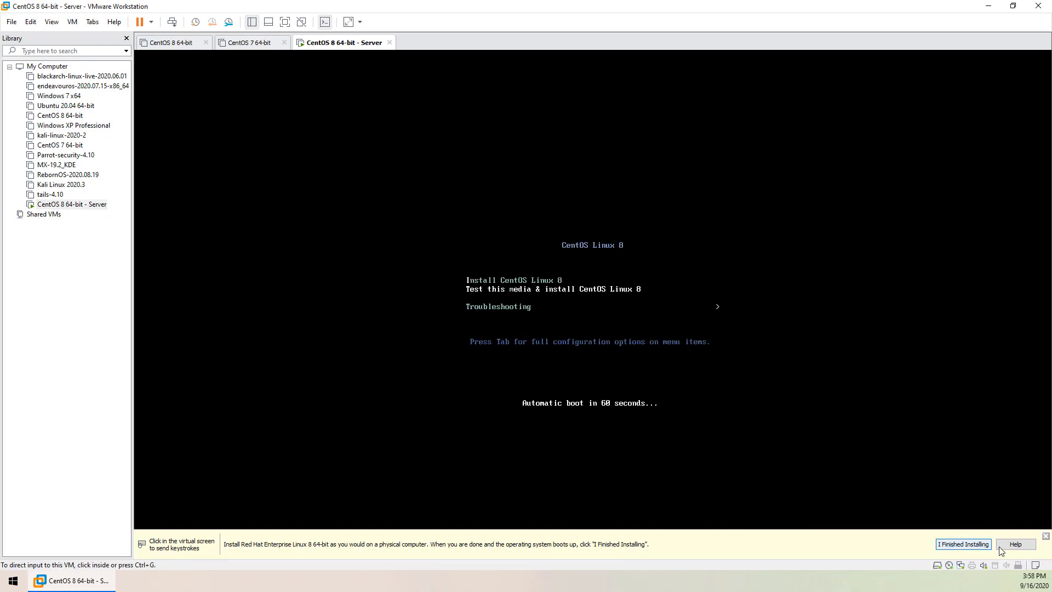
{"action": "left_click", "coordinate": [1046, 536]}
{"action": "left_click", "coordinate": [530, 313]}
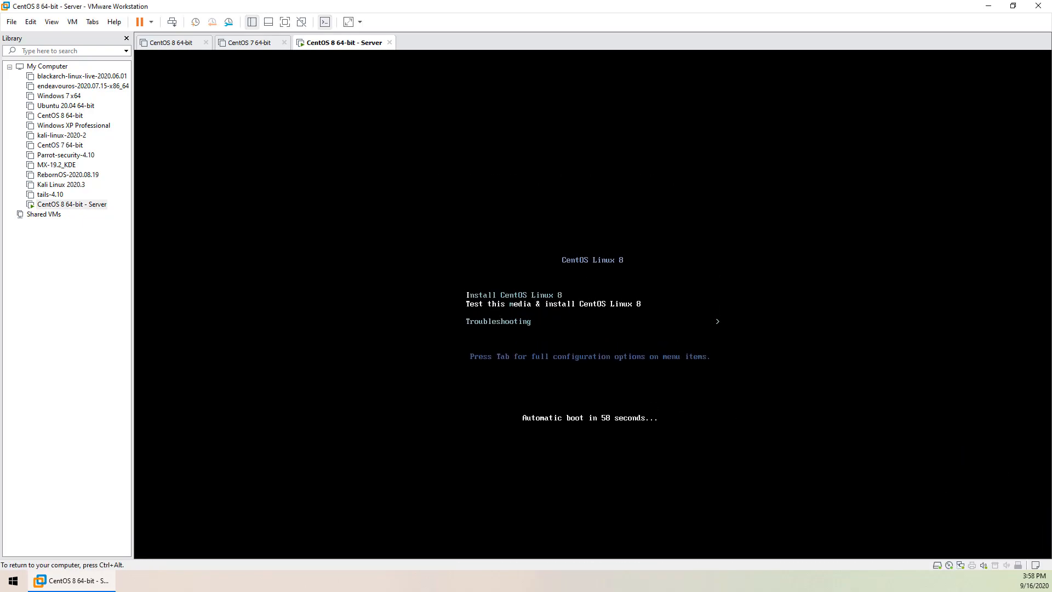
{"action": "key", "text": "Up"}
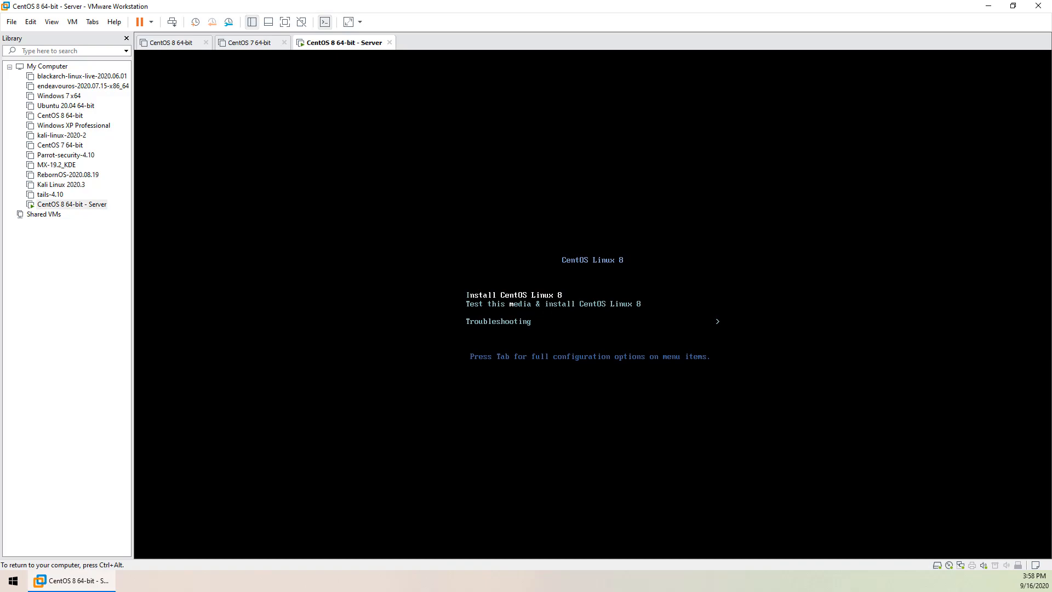
{"action": "key", "text": "Return"}
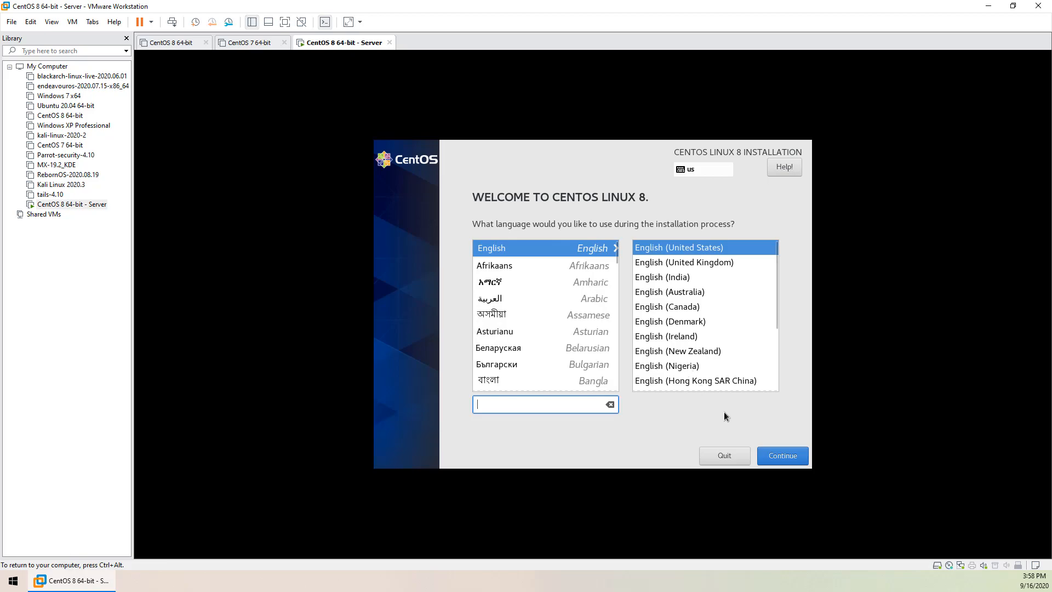
Keep English (United States) and set the installer's time zone to Asia/Kolkata
{"action": "left_click", "coordinate": [785, 458]}
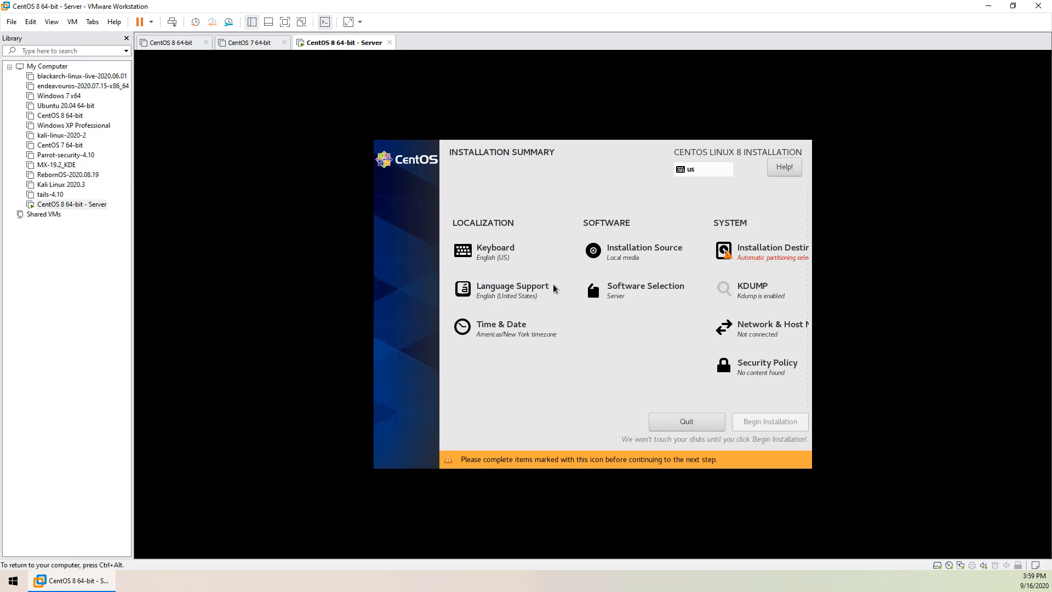
{"action": "left_click", "coordinate": [506, 334]}
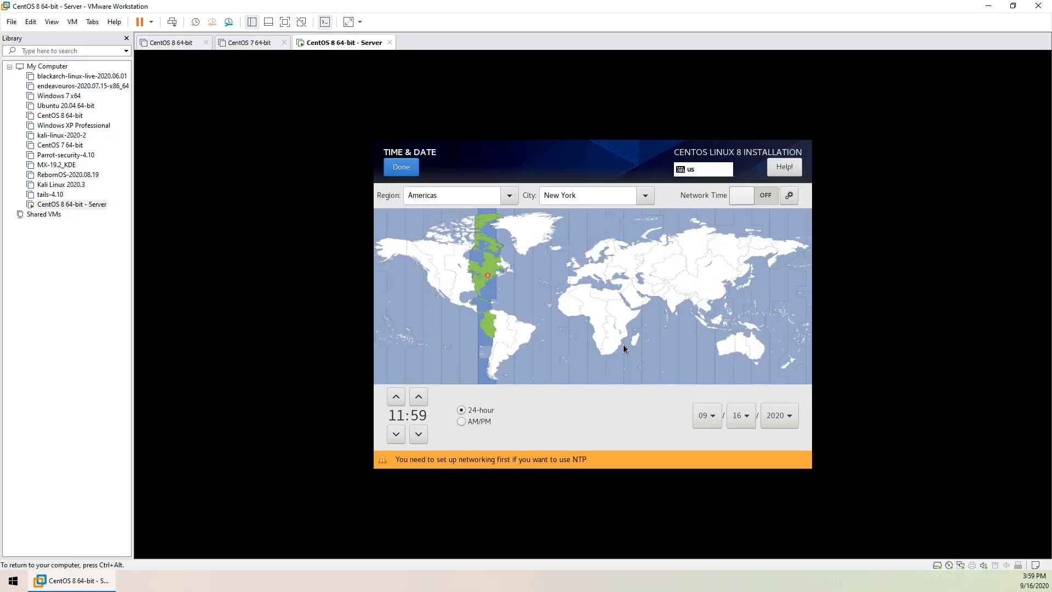
{"action": "left_click", "coordinate": [673, 300]}
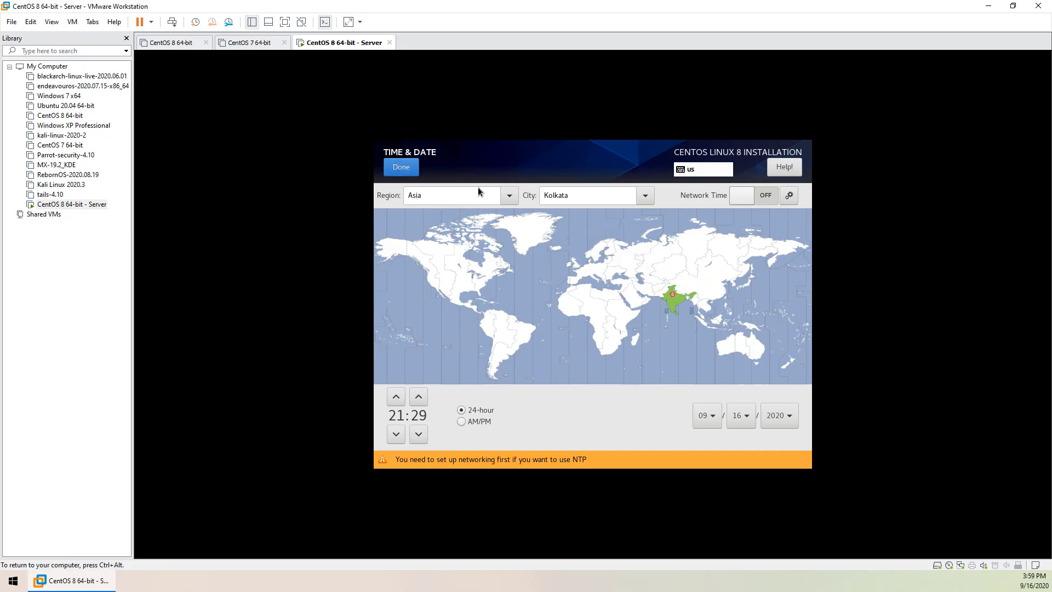
{"action": "left_click", "coordinate": [401, 167]}
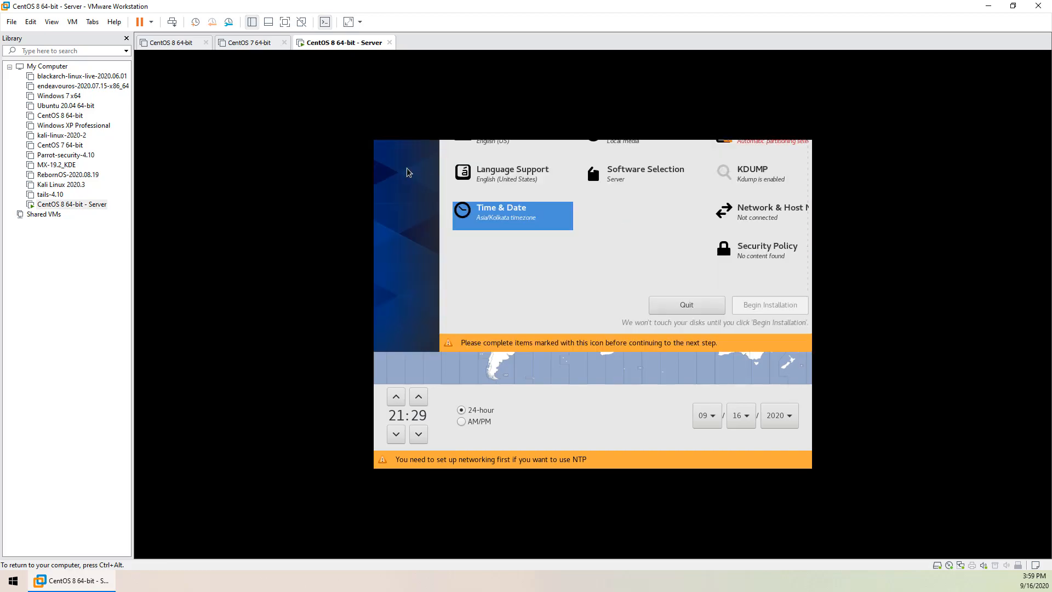
{"action": "left_click", "coordinate": [625, 296]}
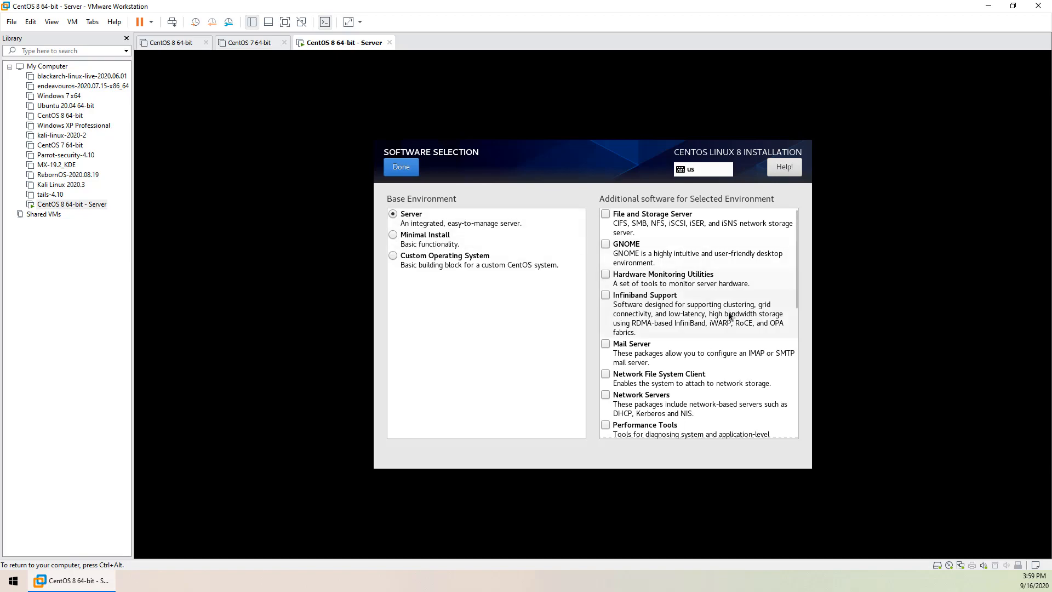
Compare Server and Minimal Install add-ons, ending with Server as the base environment
{"action": "scroll", "coordinate": [728, 311], "scroll_direction": "down", "scroll_amount": 5}
{"action": "left_click", "coordinate": [570, 241]}
{"action": "scroll", "coordinate": [662, 307], "scroll_direction": "up", "scroll_amount": 2}
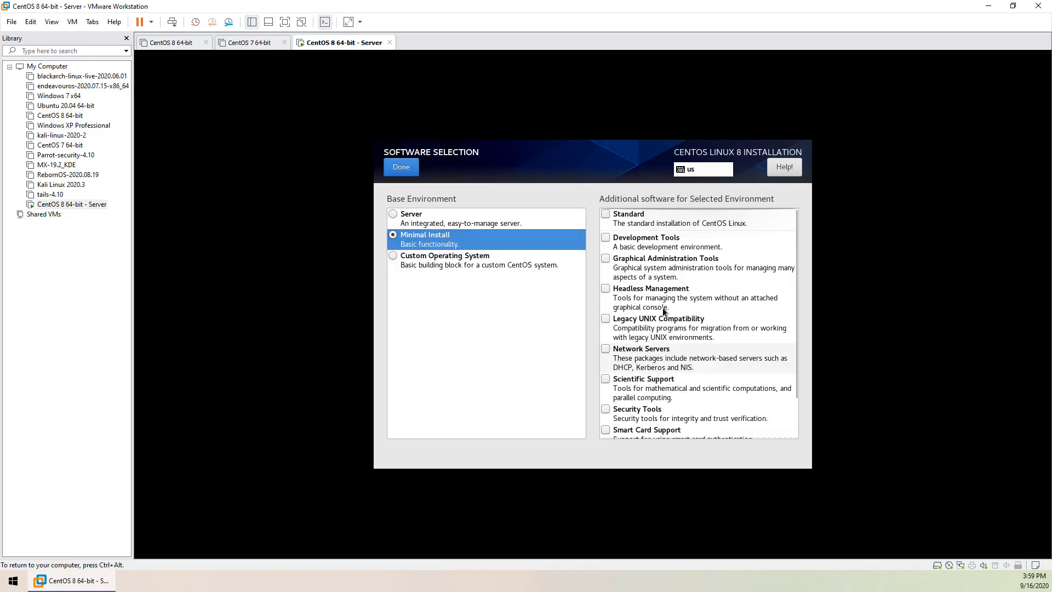
{"action": "scroll", "coordinate": [676, 301], "scroll_direction": "down", "scroll_amount": 2}
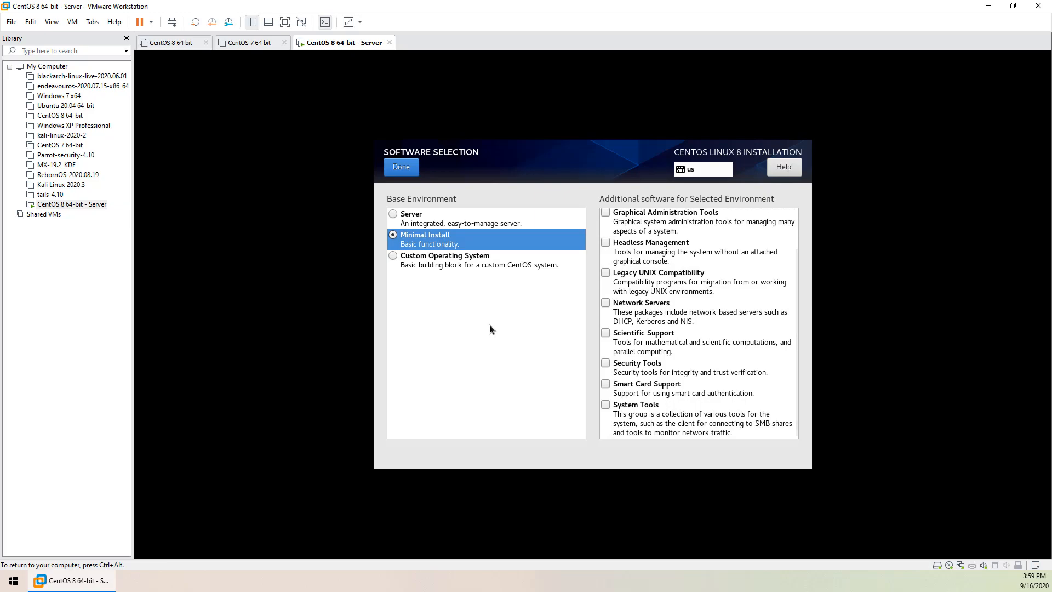
{"action": "left_click", "coordinate": [455, 222]}
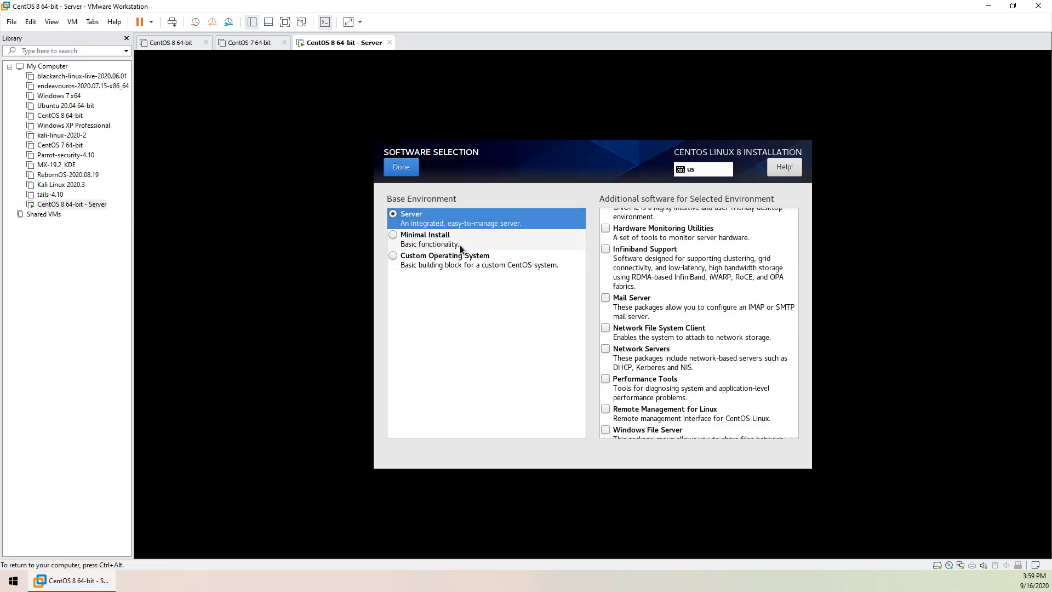
{"action": "left_click", "coordinate": [462, 240]}
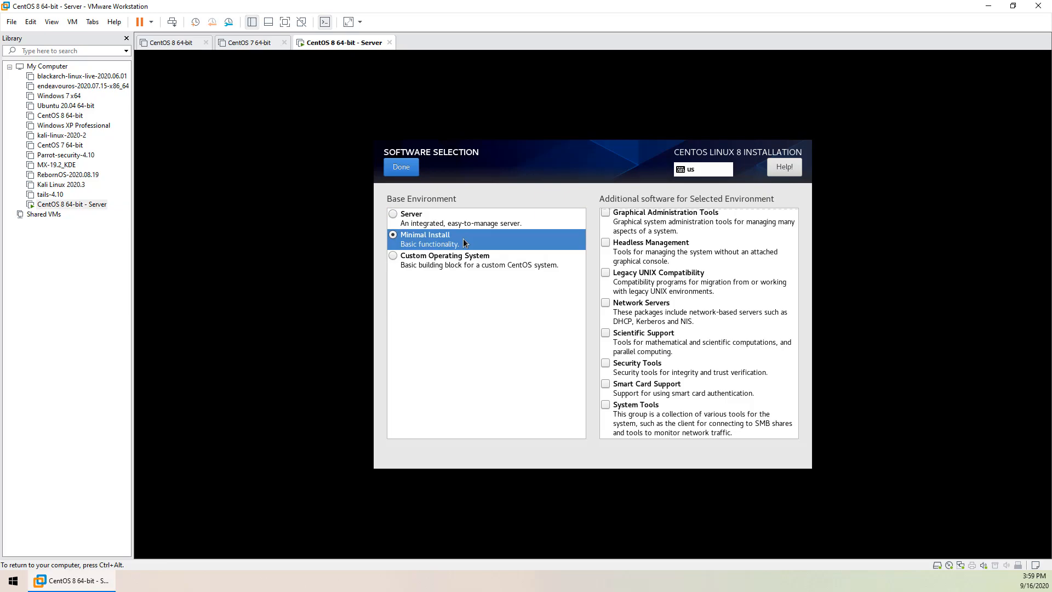
{"action": "left_click", "coordinate": [466, 215]}
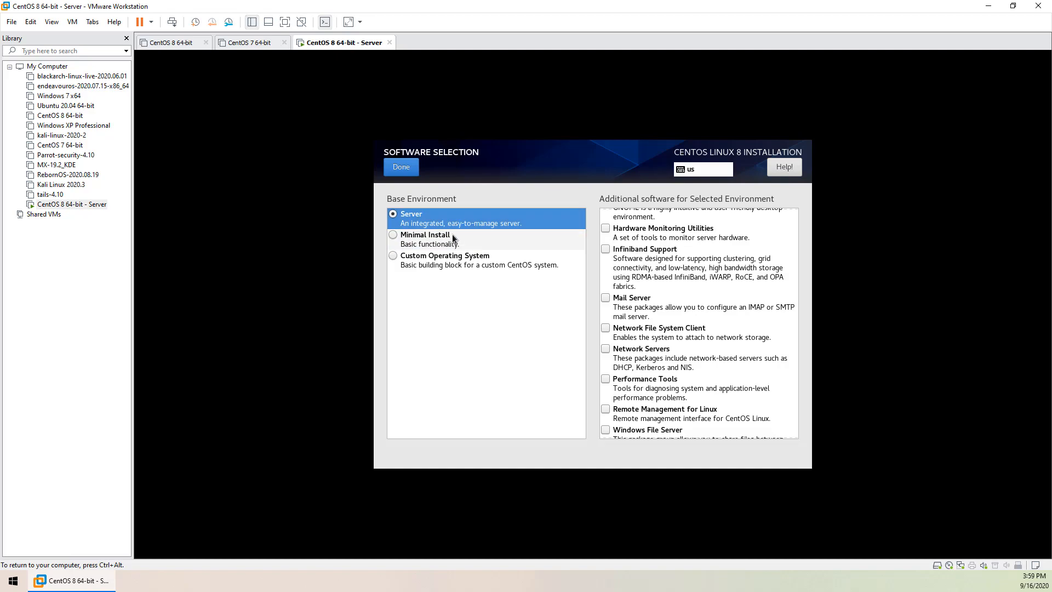
{"action": "left_click", "coordinate": [465, 238]}
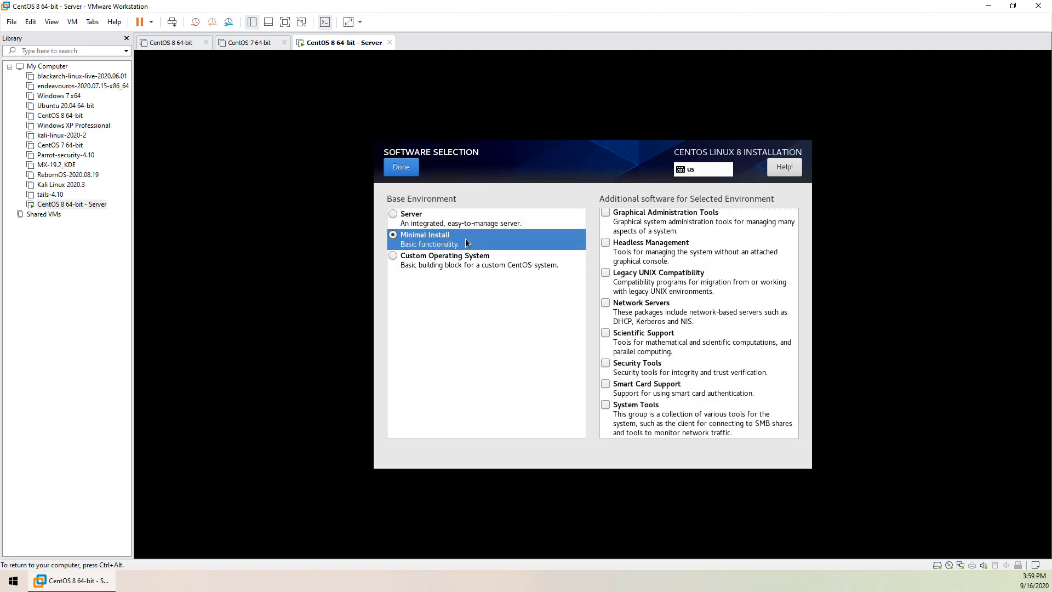
{"action": "scroll", "coordinate": [666, 306], "scroll_direction": "up", "scroll_amount": 1}
{"action": "scroll", "coordinate": [667, 306], "scroll_direction": "up", "scroll_amount": 1}
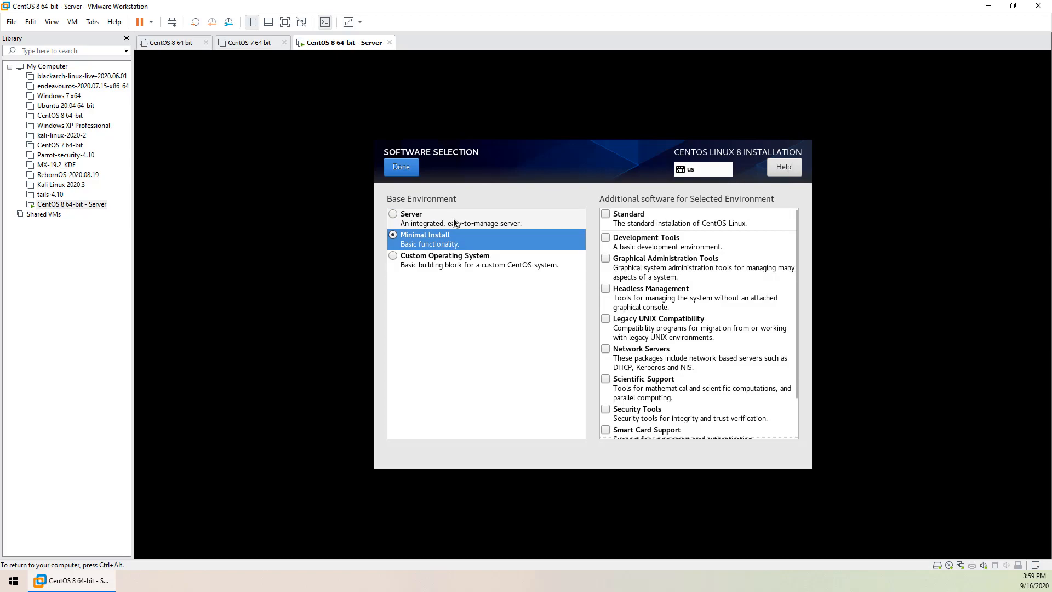
{"action": "left_click", "coordinate": [452, 219]}
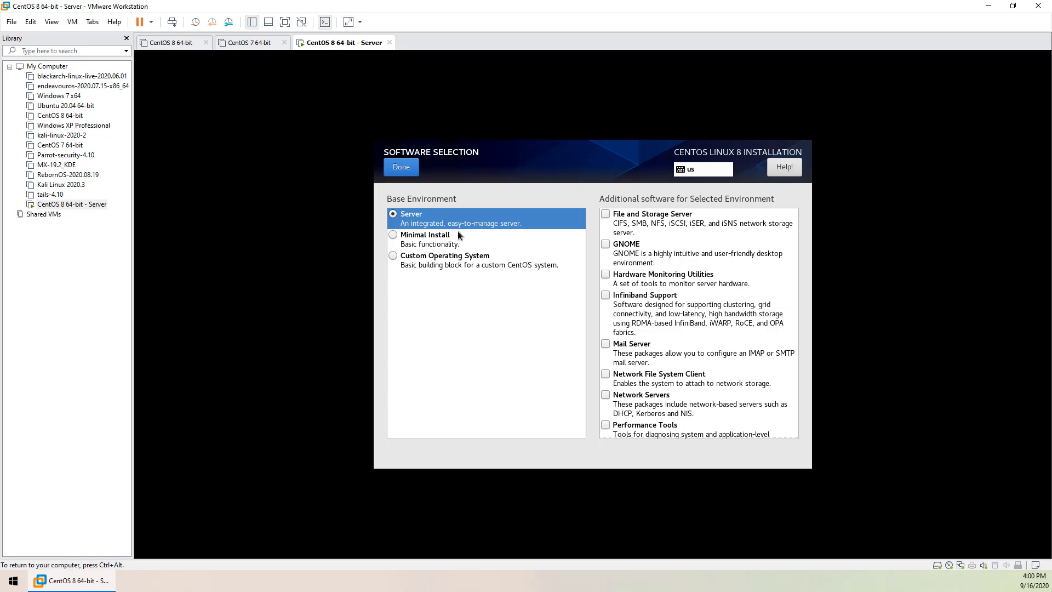
{"action": "left_click", "coordinate": [468, 243]}
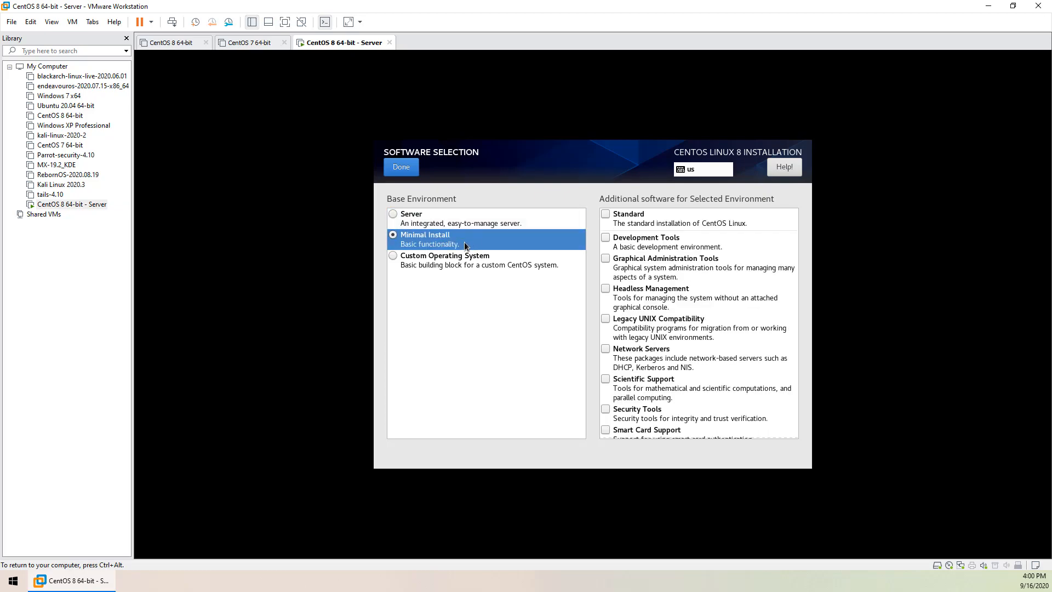
{"action": "left_click", "coordinate": [475, 219]}
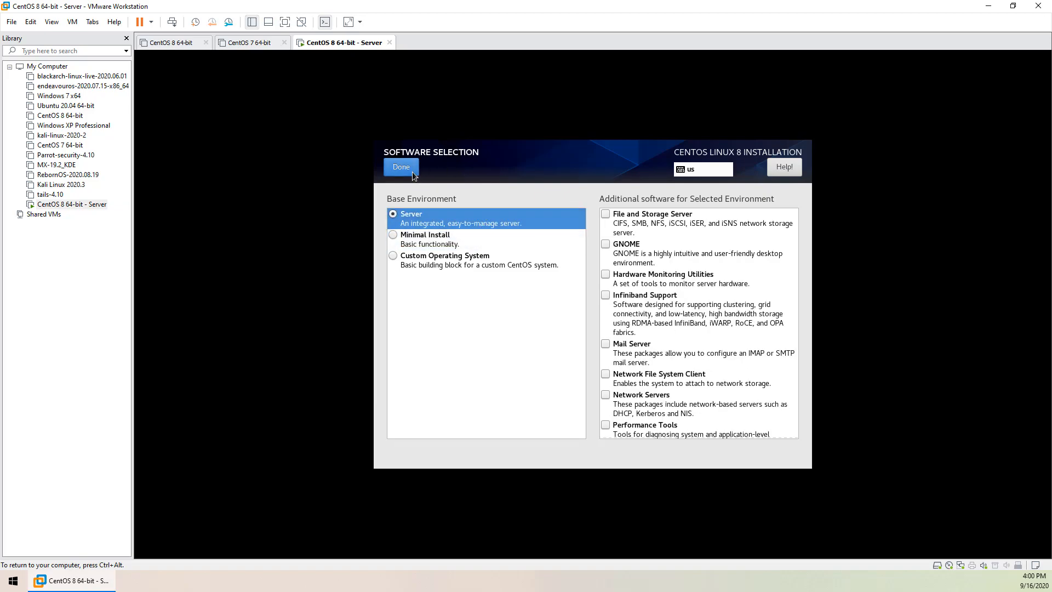
{"action": "left_click", "coordinate": [453, 238]}
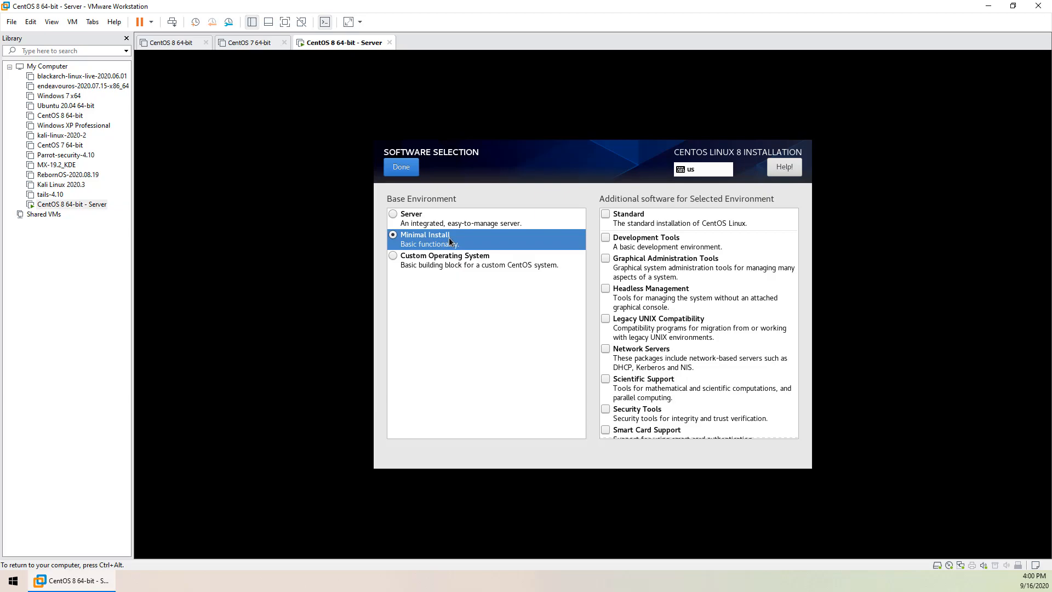
{"action": "left_click", "coordinate": [423, 220]}
Reselect the 8 GiB NVMe disk as the installation destination and confirm it
{"action": "left_click", "coordinate": [406, 169]}
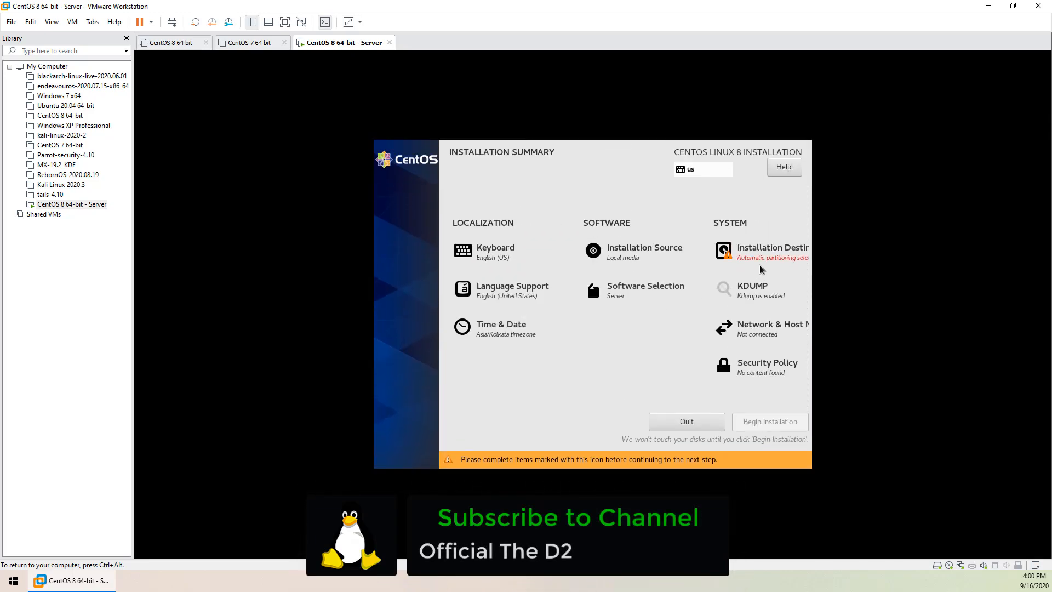
{"action": "left_click", "coordinate": [772, 256]}
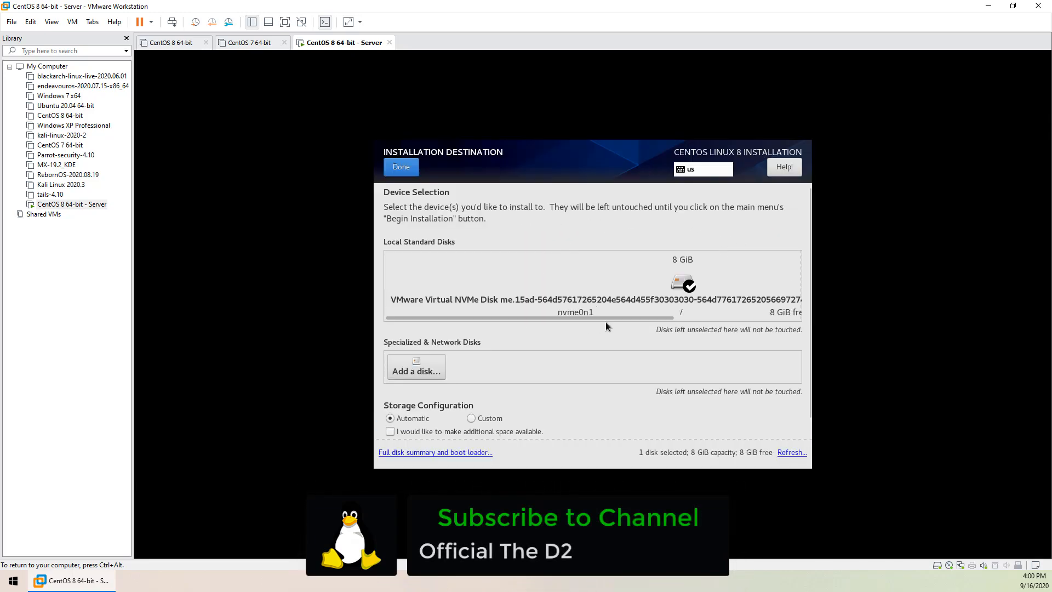
{"action": "mouse_move", "coordinate": [622, 317]}
{"action": "left_mouse_down"}
{"action": "mouse_move", "coordinate": [738, 317]}
{"action": "mouse_move", "coordinate": [611, 317]}
{"action": "left_mouse_up"}
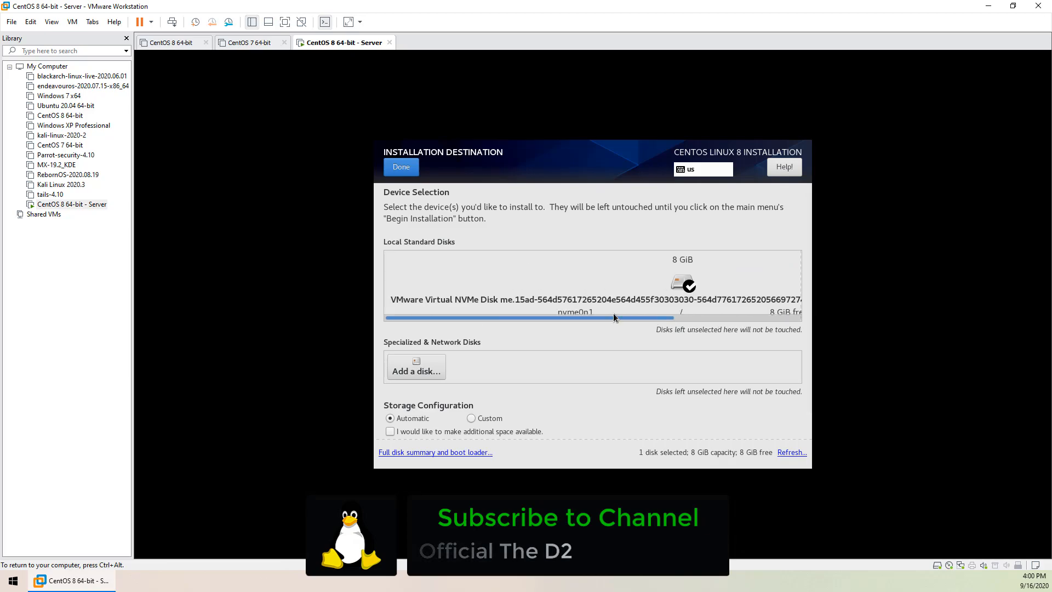
{"action": "left_click", "coordinate": [679, 284]}
{"action": "left_click", "coordinate": [676, 280]}
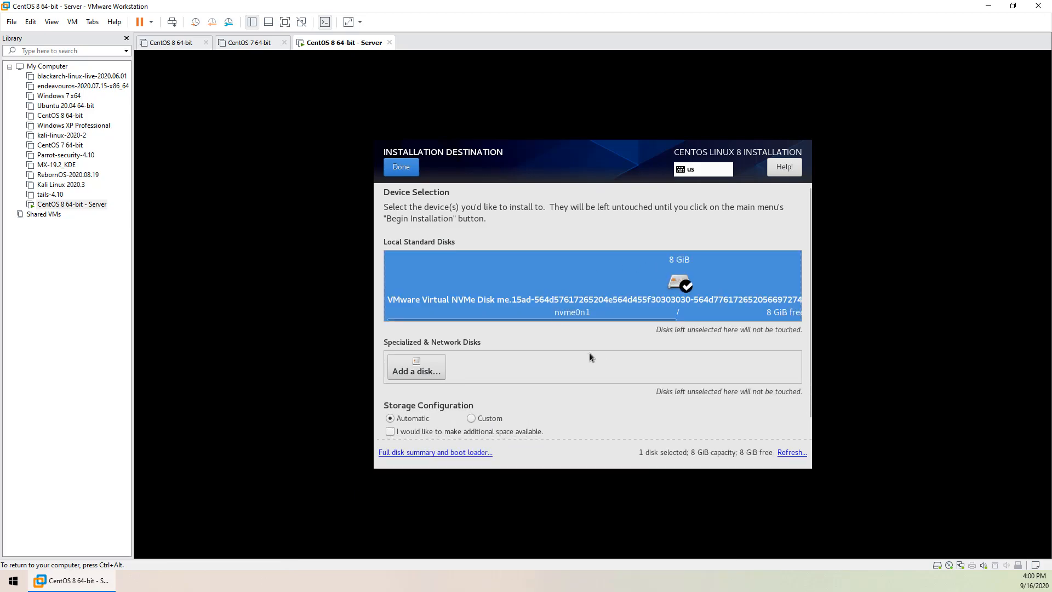
{"action": "left_click_drag", "start_coordinate": [653, 319], "coordinate": [597, 342]}
{"action": "scroll", "coordinate": [597, 343], "scroll_direction": "down", "scroll_amount": 1}
{"action": "scroll", "coordinate": [598, 343], "scroll_direction": "up", "scroll_amount": 1}
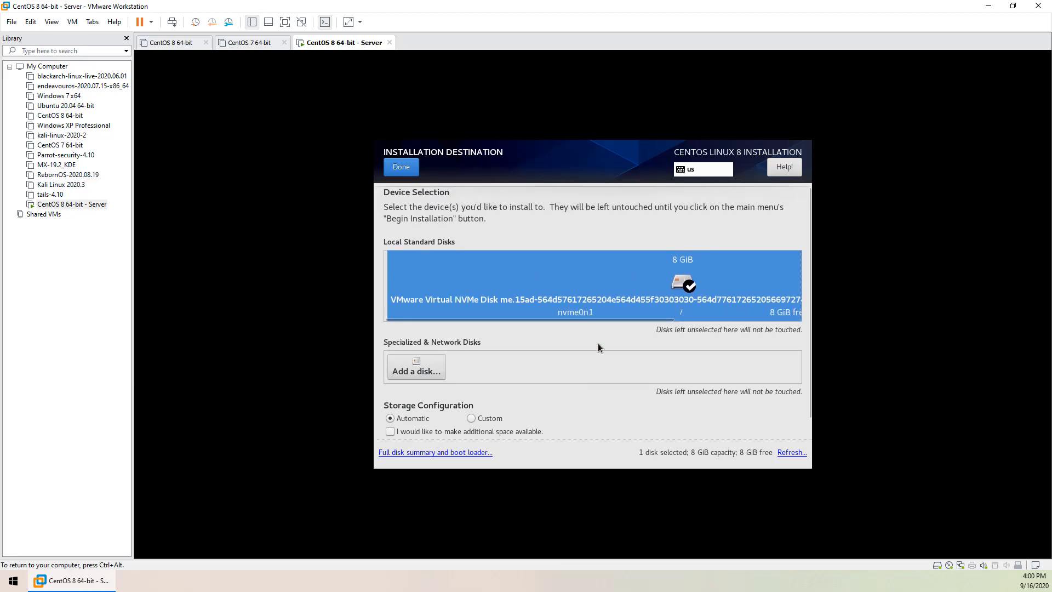
{"action": "left_click", "coordinate": [405, 167]}
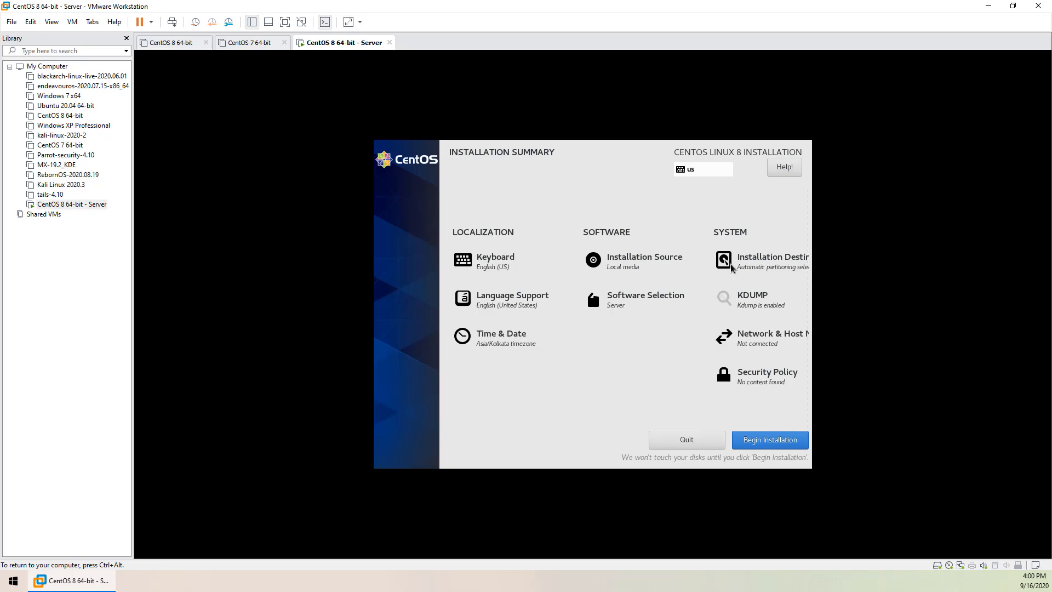
Disable kdump in the KDUMP settings
{"action": "left_click", "coordinate": [754, 301]}
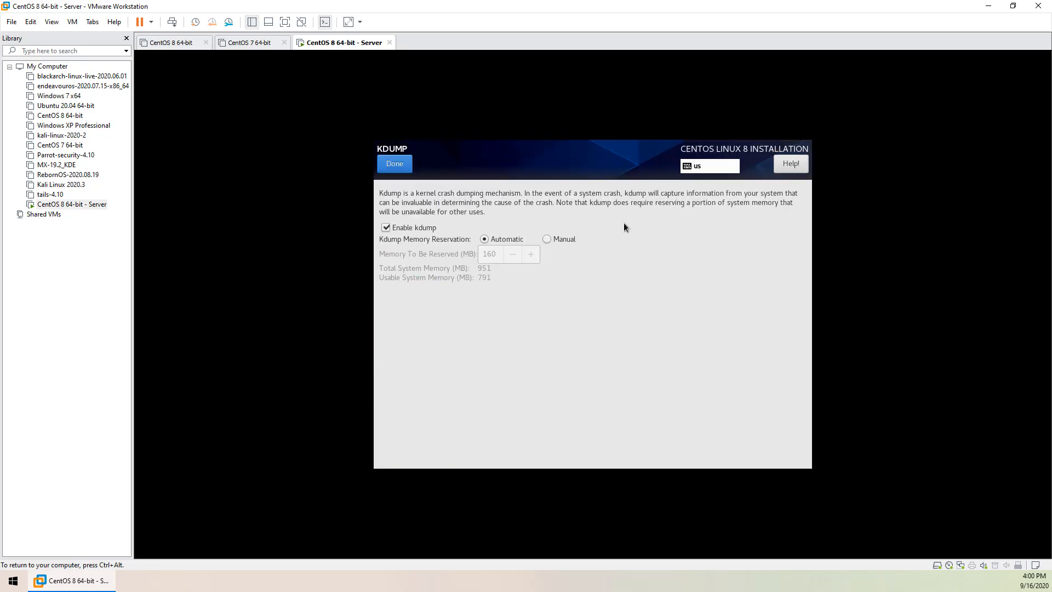
{"action": "left_click", "coordinate": [385, 228]}
{"action": "left_click", "coordinate": [404, 166]}
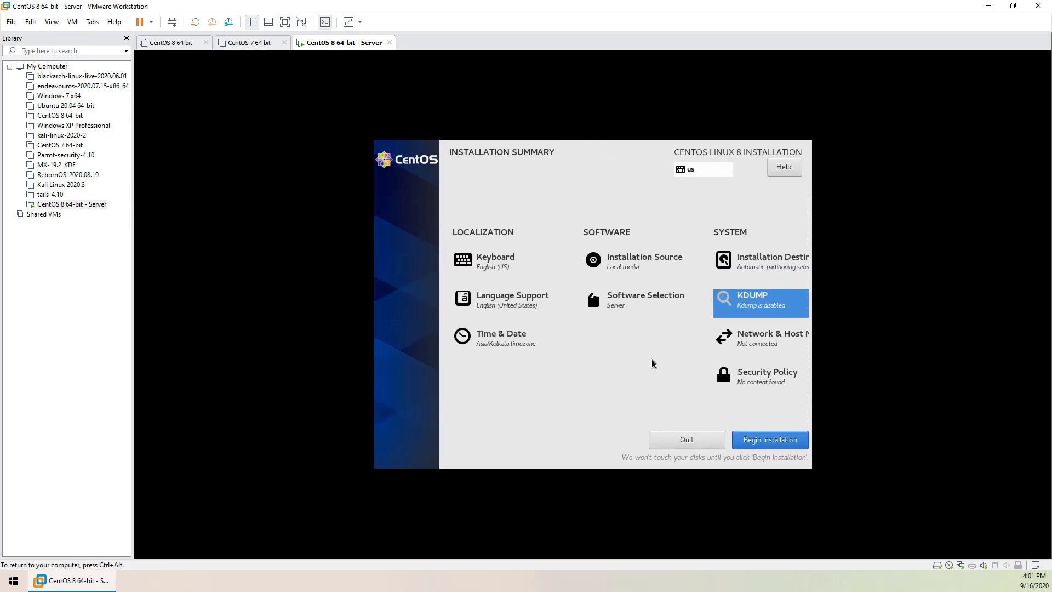
Replace the host name with server.the-d2.com in Network & Host Name
{"action": "left_click", "coordinate": [767, 336]}
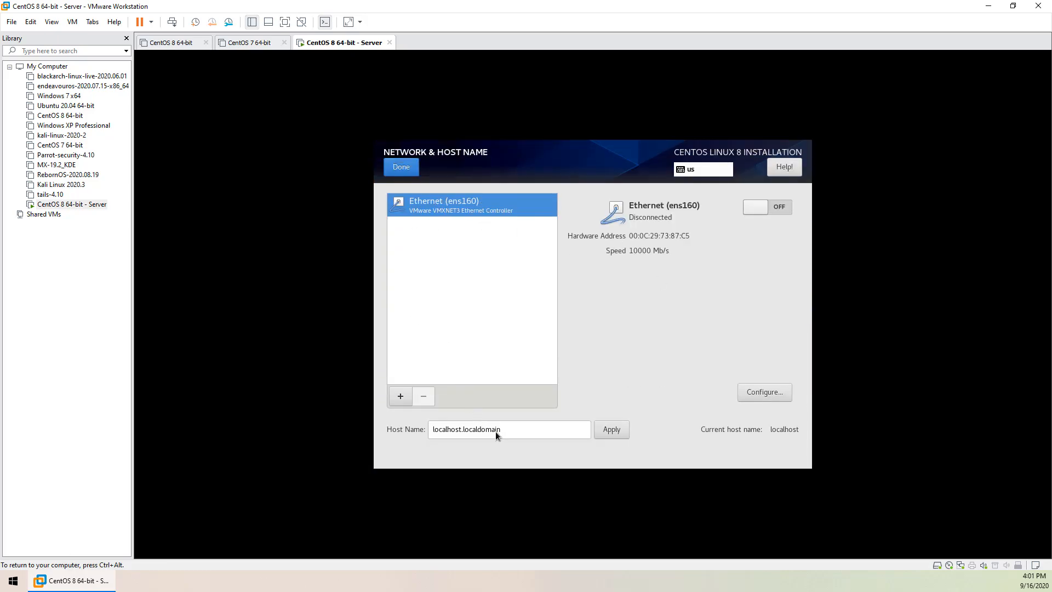
{"action": "triple_click", "coordinate": [516, 427]}
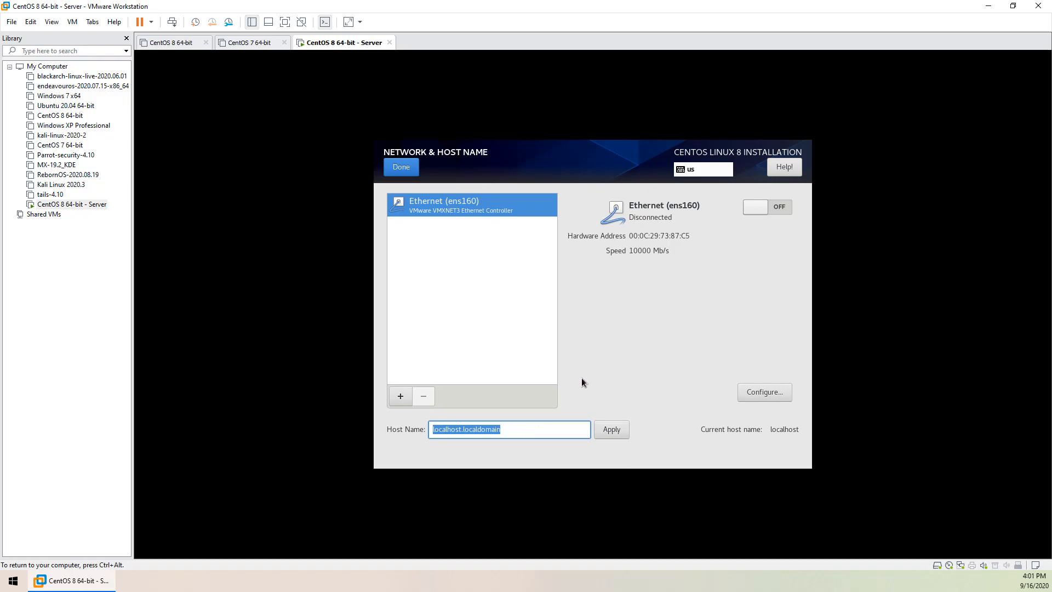
{"action": "type", "text": "the"}
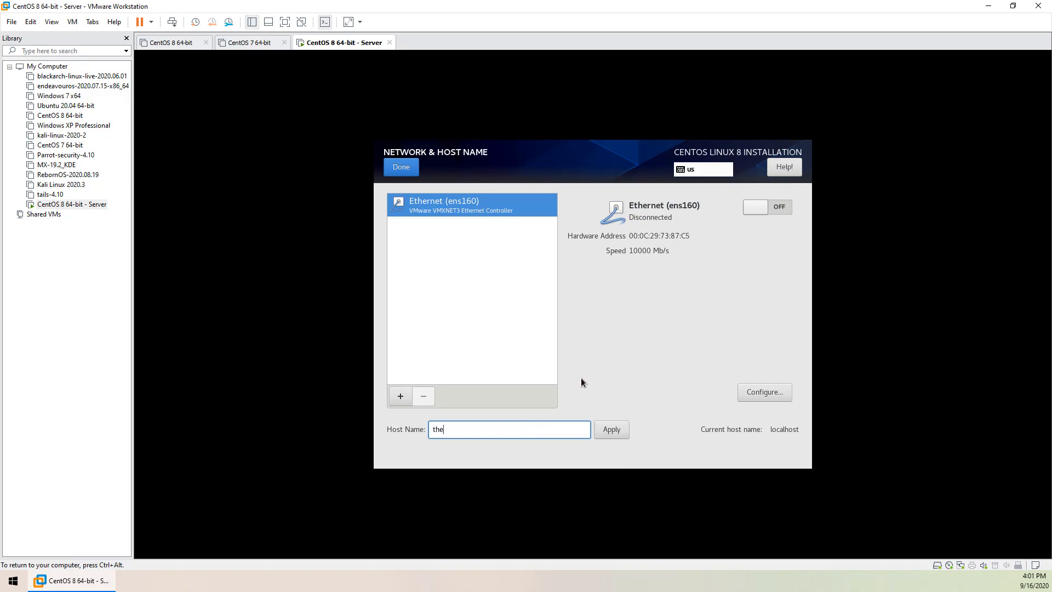
{"action": "key", "text": "BackSpace"}
{"action": "key", "text": "BackSpace"}
{"action": "key", "text": "BackSpace"}
{"action": "type", "text": "server"}
{"action": "type", "text": "-"}
{"action": "type", "text": "the-d2"}
{"action": "key", "text": "BackSpace"}
{"action": "key", "text": "BackSpace"}
{"action": "key", "text": "BackSpace"}
{"action": "key", "text": "BackSpace"}
{"action": "key", "text": "BackSpace"}
{"action": "key", "text": "BackSpace"}
{"action": "key", "text": "BackSpace"}
{"action": "type", "text": ".the-d2.com"}
Switch Ethernet on, apply the host name, and leave Security Policy unchanged
{"action": "left_click", "coordinate": [778, 211]}
{"action": "left_click", "coordinate": [620, 431]}
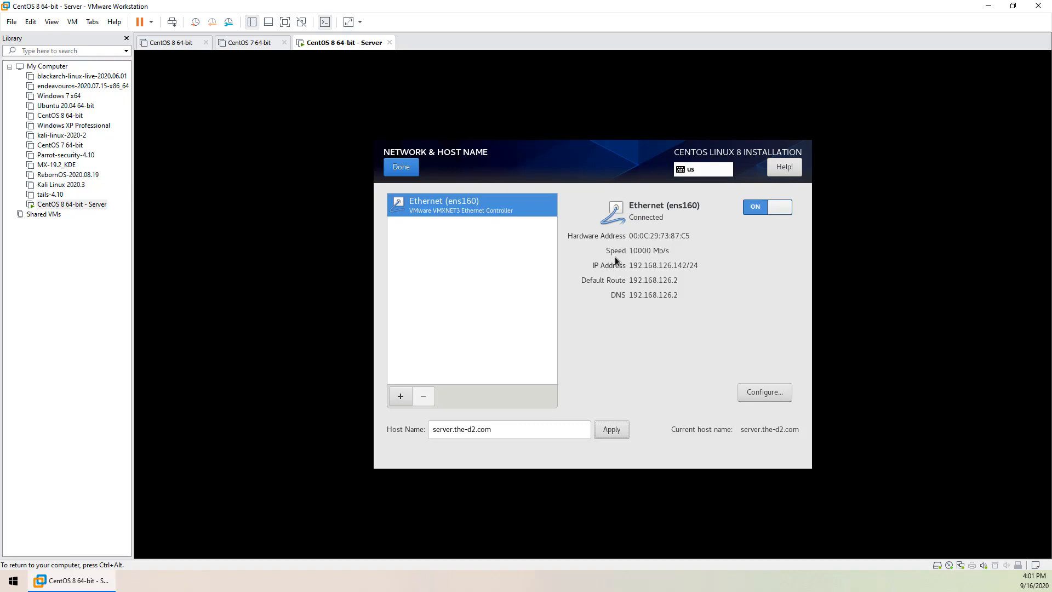
{"action": "left_click", "coordinate": [415, 171]}
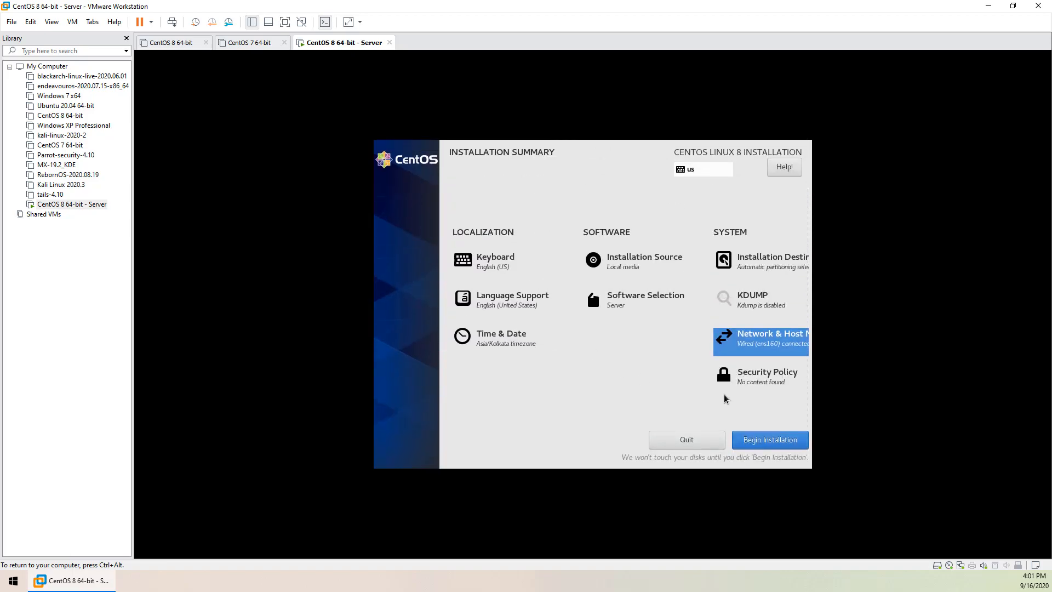
{"action": "left_click", "coordinate": [761, 374]}
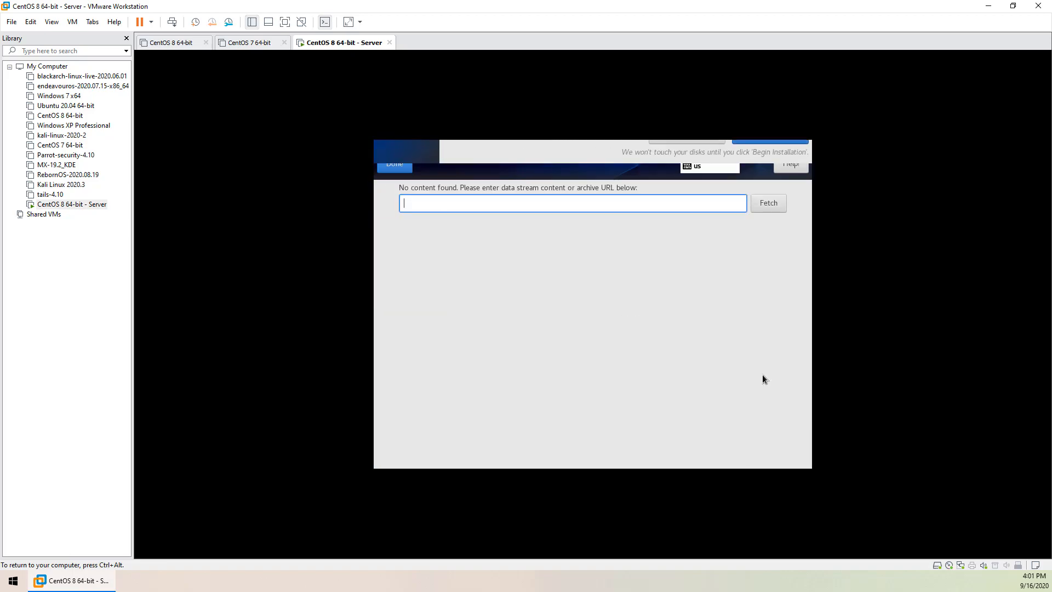
{"action": "left_click", "coordinate": [398, 161]}
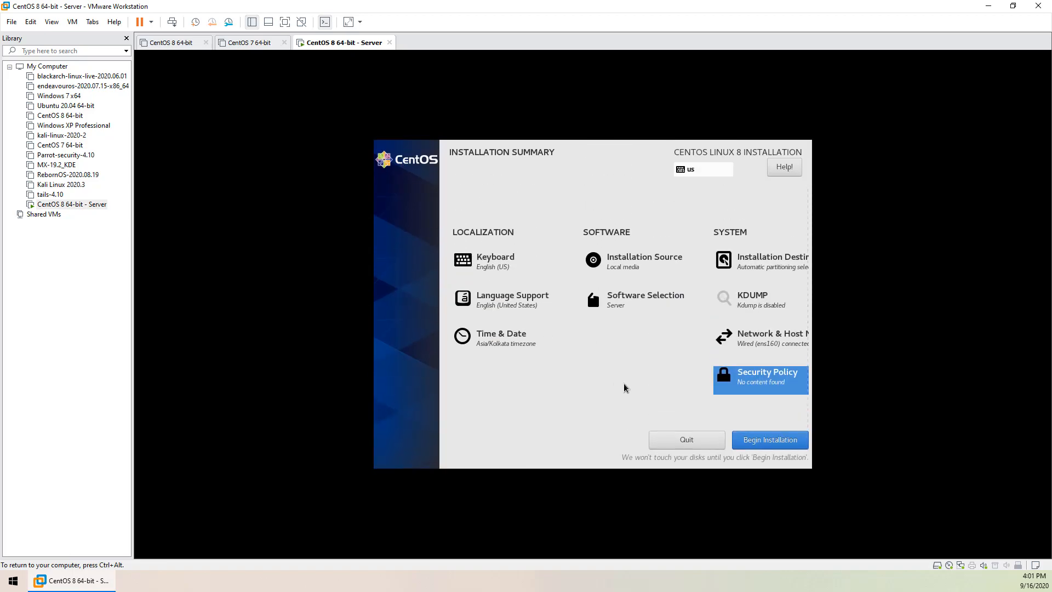
Begin the installation, then enter and confirm the root password, accepting the short-password warning
{"action": "left_click", "coordinate": [774, 443]}
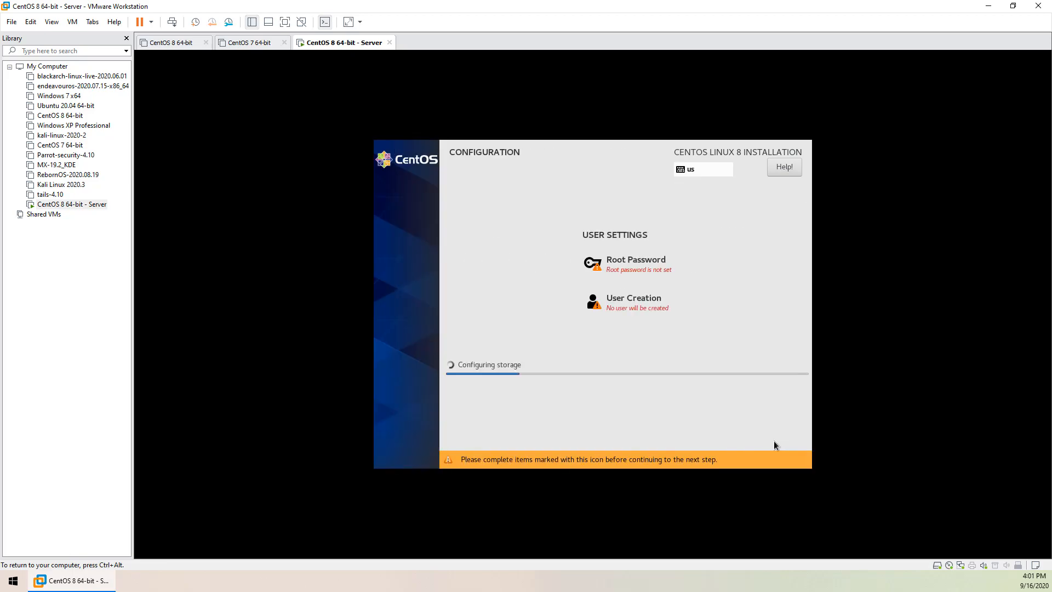
{"action": "left_click", "coordinate": [633, 261]}
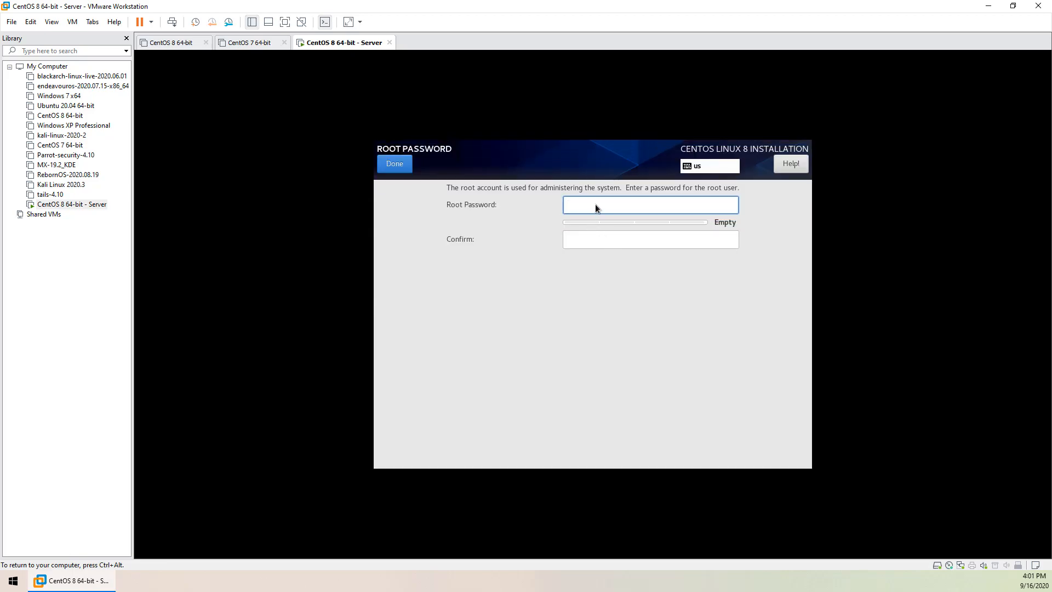
{"action": "type", "text": "root"}
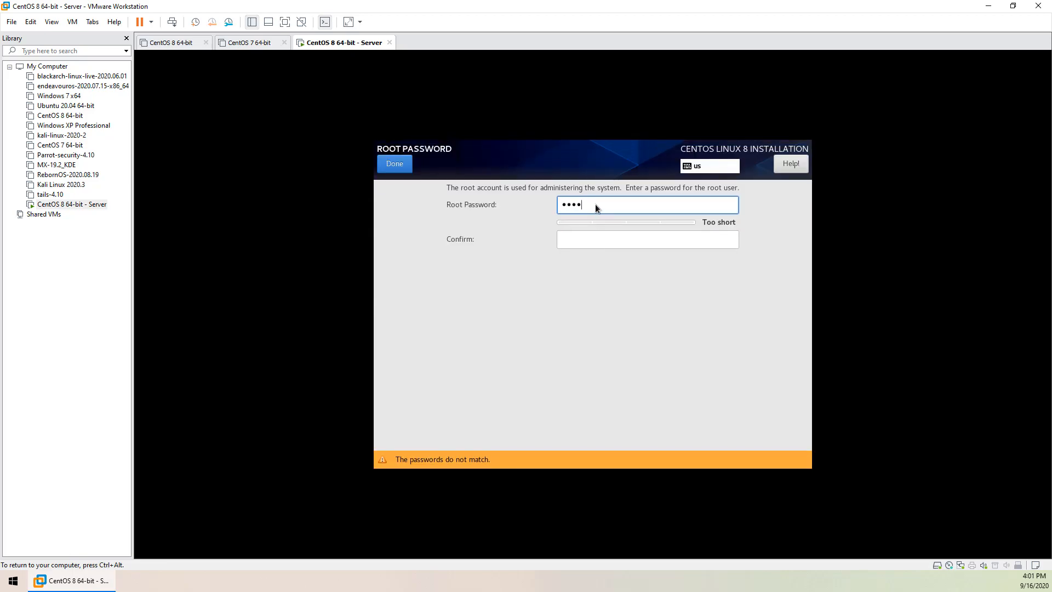
{"action": "key", "text": "Tab"}
{"action": "type", "text": "root"}
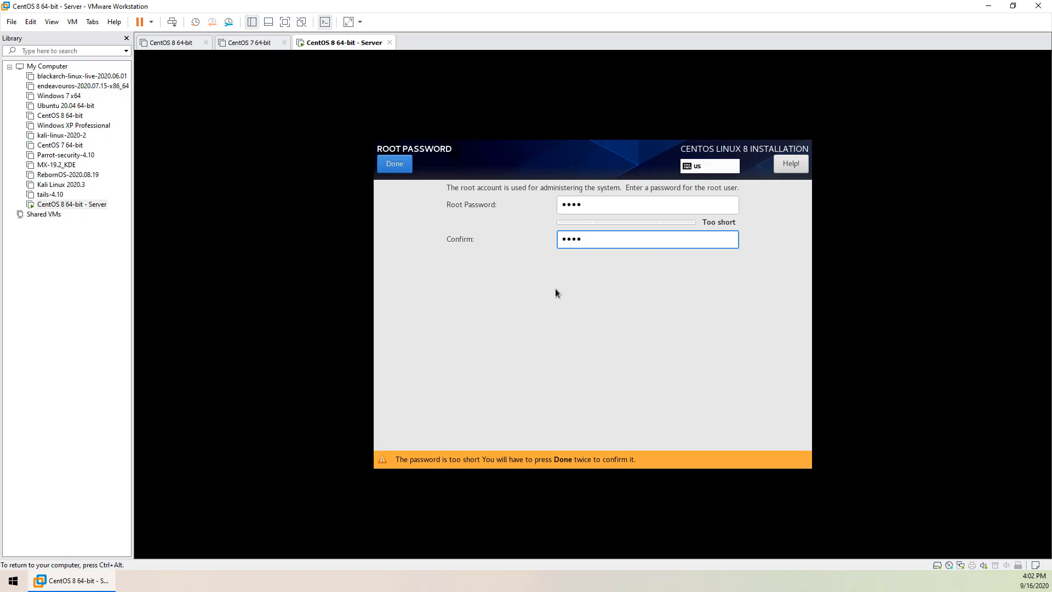
{"action": "key", "text": "shift+Tab"}
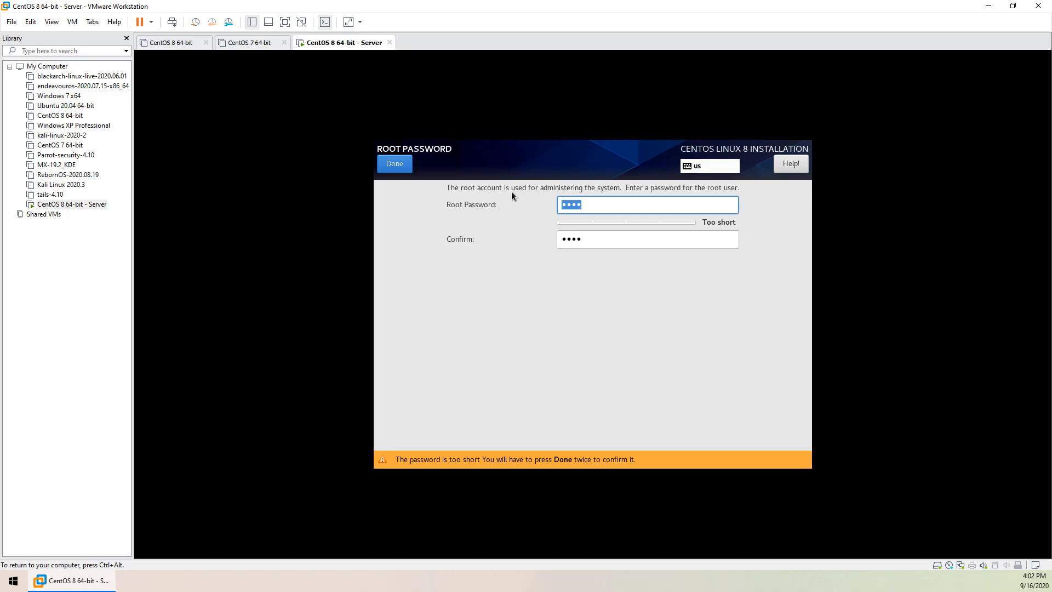
{"action": "left_click", "coordinate": [402, 165]}
{"action": "left_click", "coordinate": [401, 165]}
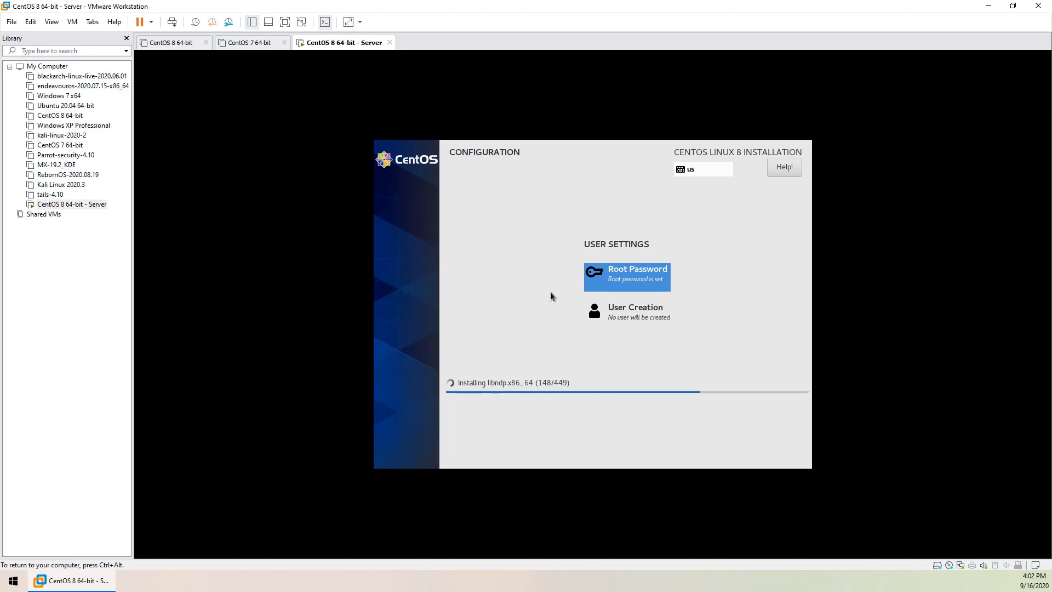
Release input from the VM and wait for the CentOS installation to report Complete
{"action": "key", "text": "ctrl+alt"}
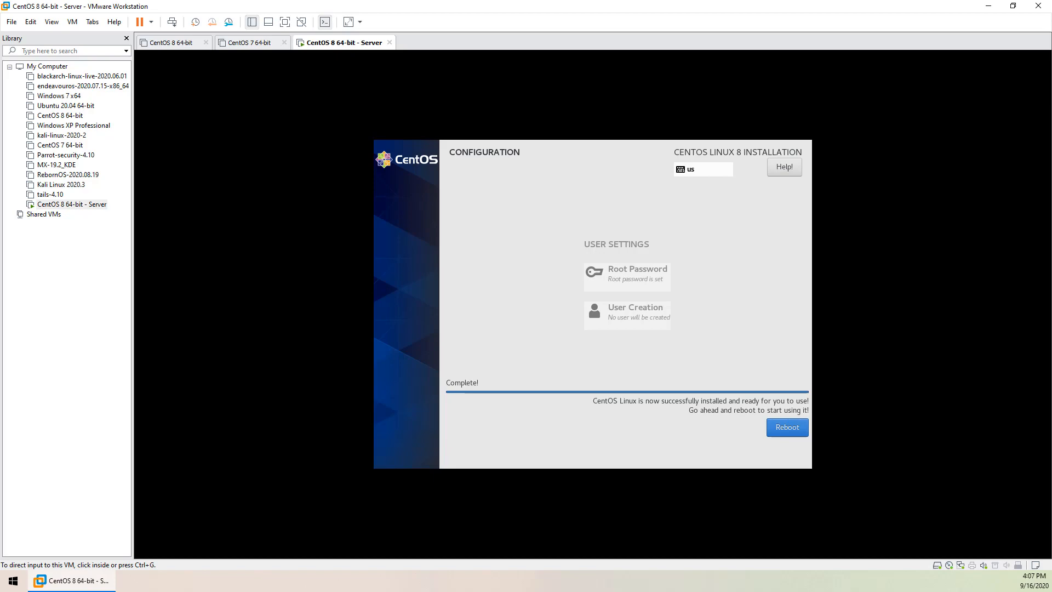
Reboot into the newly installed CentOS system and reach the login prompt
{"action": "left_click", "coordinate": [555, 266]}
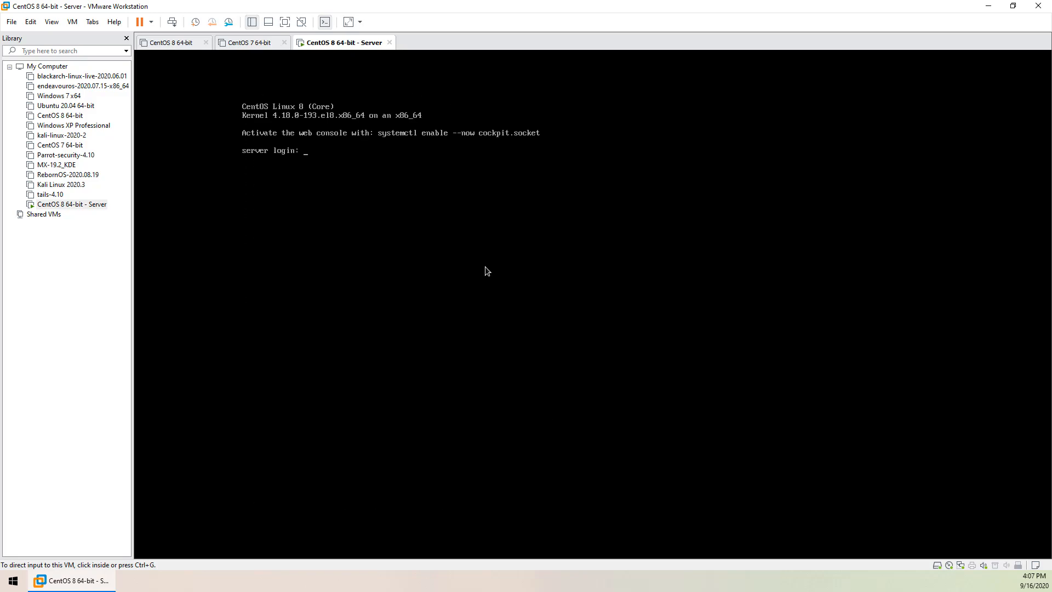
Log in to the console as root and clear the screen
{"action": "left_click", "coordinate": [475, 230]}
{"action": "type", "text": "root"}
{"action": "key", "text": "Return"}
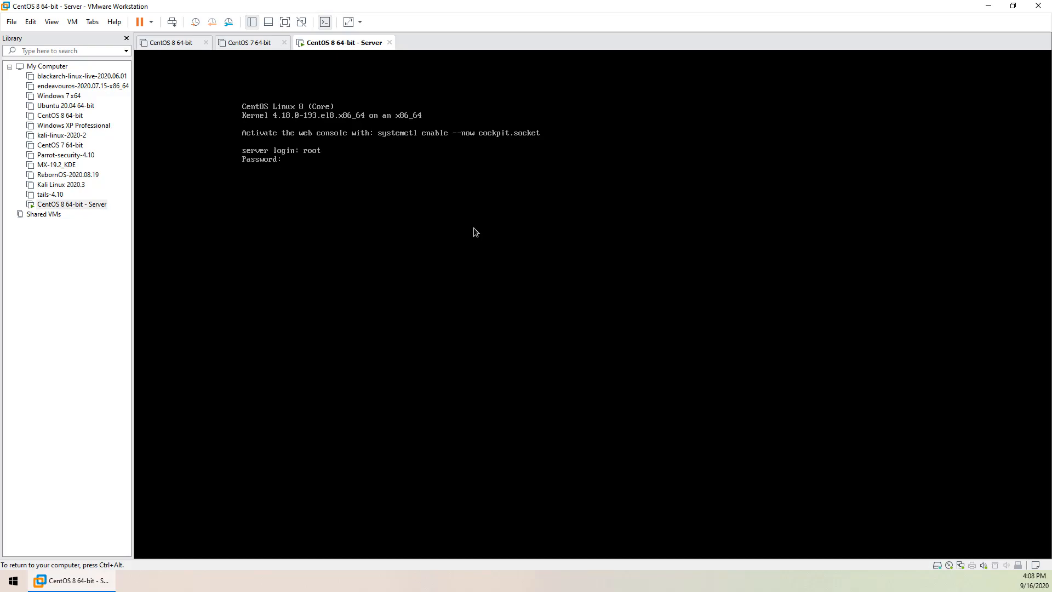
{"action": "key", "text": "Return"}
{"action": "key", "text": "Return"}
{"action": "type", "text": "clear"}
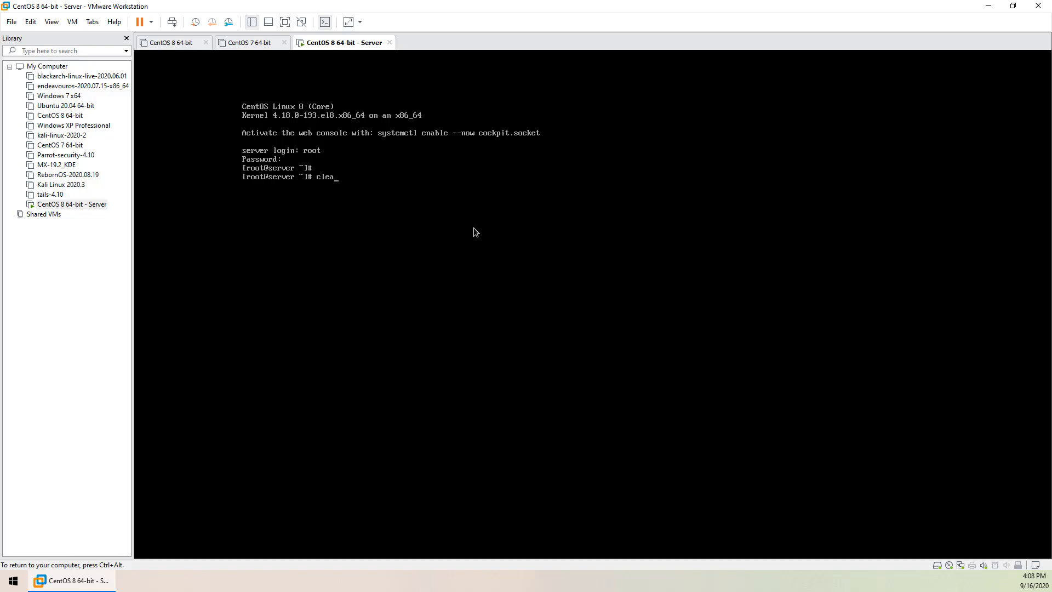
{"action": "key", "text": "Return"}
{"action": "key", "text": "Return"}
{"action": "key", "text": "Return"}
Show the CentOS release (8.2.2004) with cat /etc/redhat-release
{"action": "type", "text": "cat /etc"}
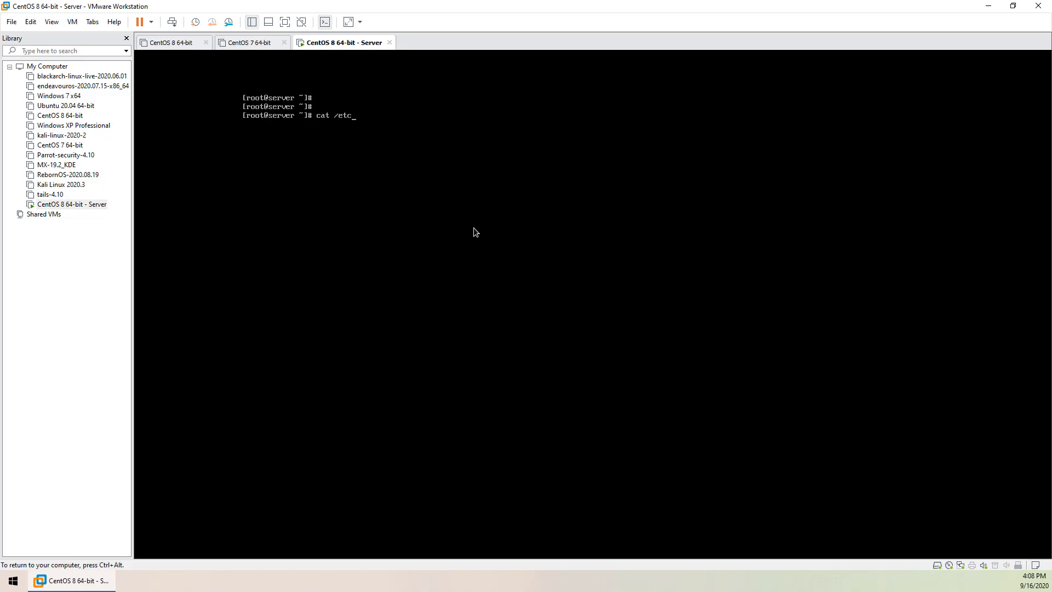
{"action": "type", "text": "/*rele"}
{"action": "key", "text": "BackSpace"}
{"action": "key", "text": "BackSpace"}
{"action": "key", "text": "BackSpace"}
{"action": "key", "text": "BackSpace"}
{"action": "key", "text": "BackSpace"}
{"action": "type", "text": "red"}
{"action": "key", "text": "Tab"}
{"action": "key", "text": "Return"}
{"action": "key", "text": "Return"}
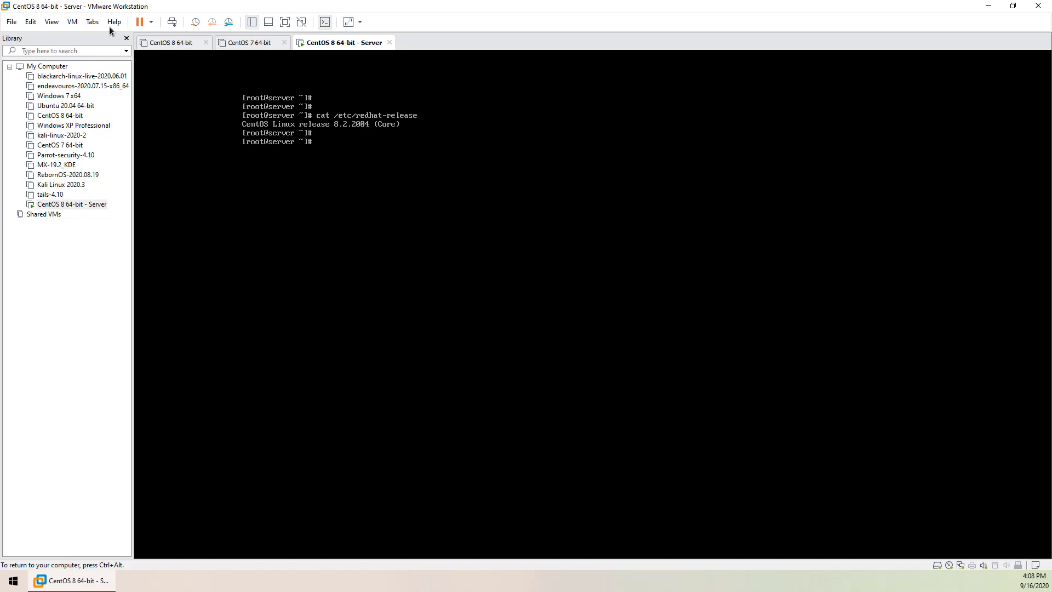
Count installed packages with rpm -qa | wc -l, showing 449, then release input
{"action": "left_click", "coordinate": [357, 124]}
{"action": "type", "text": "rpm -qa | wc -l"}
{"action": "key", "text": "Return"}
{"action": "key", "text": "ctrl+alt"}
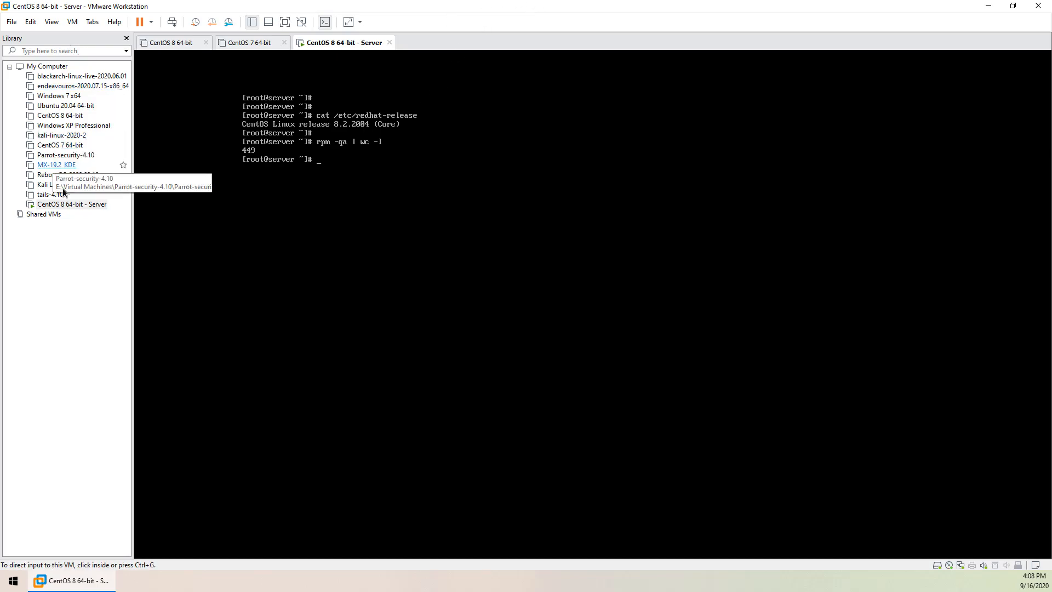
{"action": "left_click", "coordinate": [71, 262]}
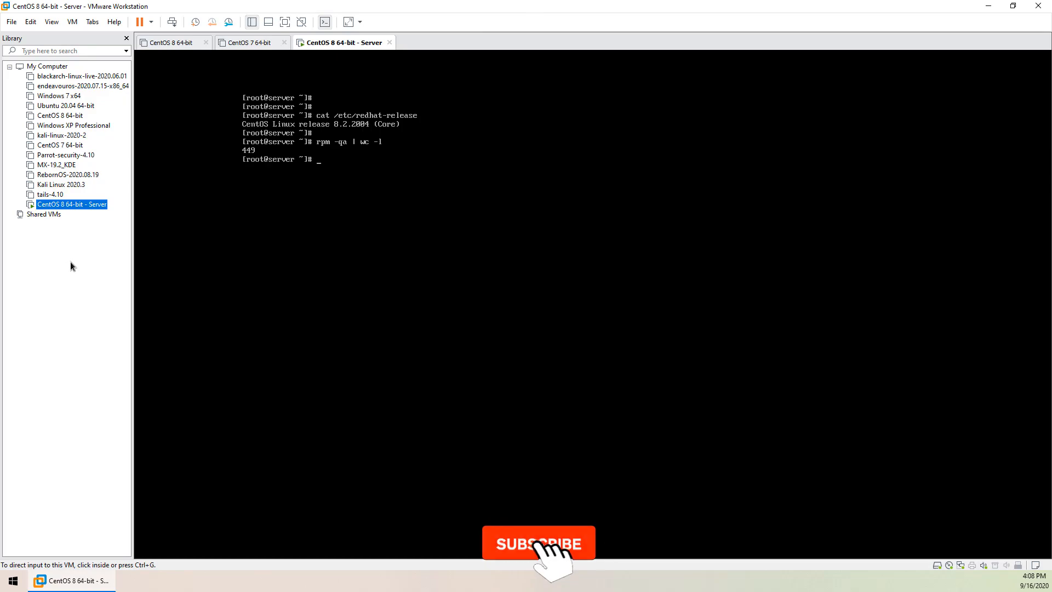